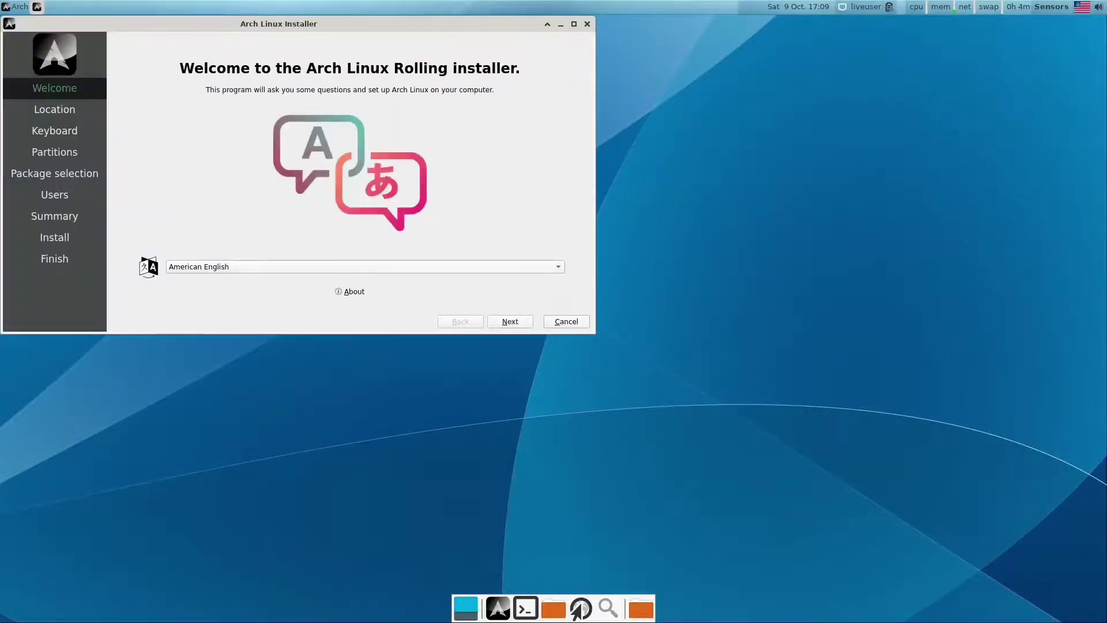
Switch the installer language to Deutsch.
{"action": "key", "text": "space"}
{"action": "type", "text": "de"}
{"action": "key", "text": "Return"}
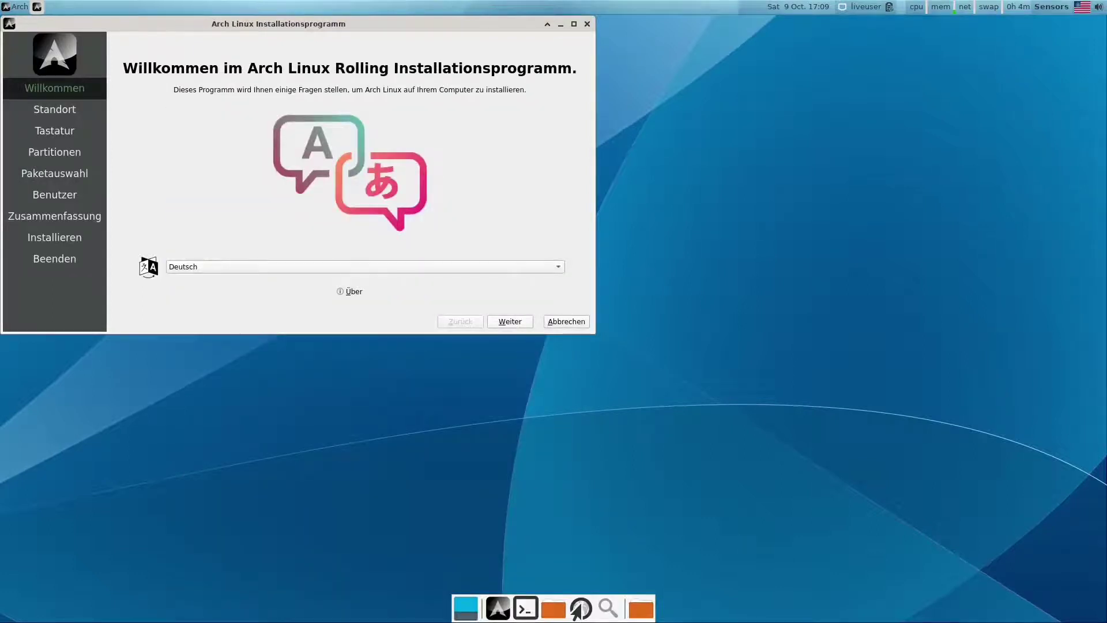
Accept the Zurich time zone and the Swiss German keyboard layout.
{"action": "key", "text": "Return"}
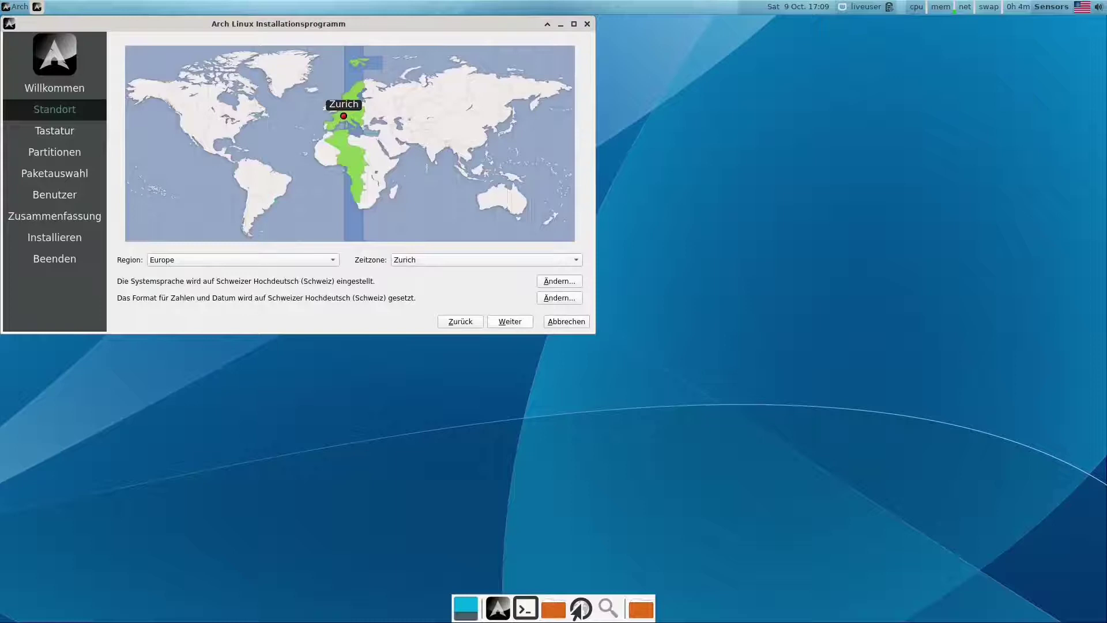
{"action": "key", "text": "Return"}
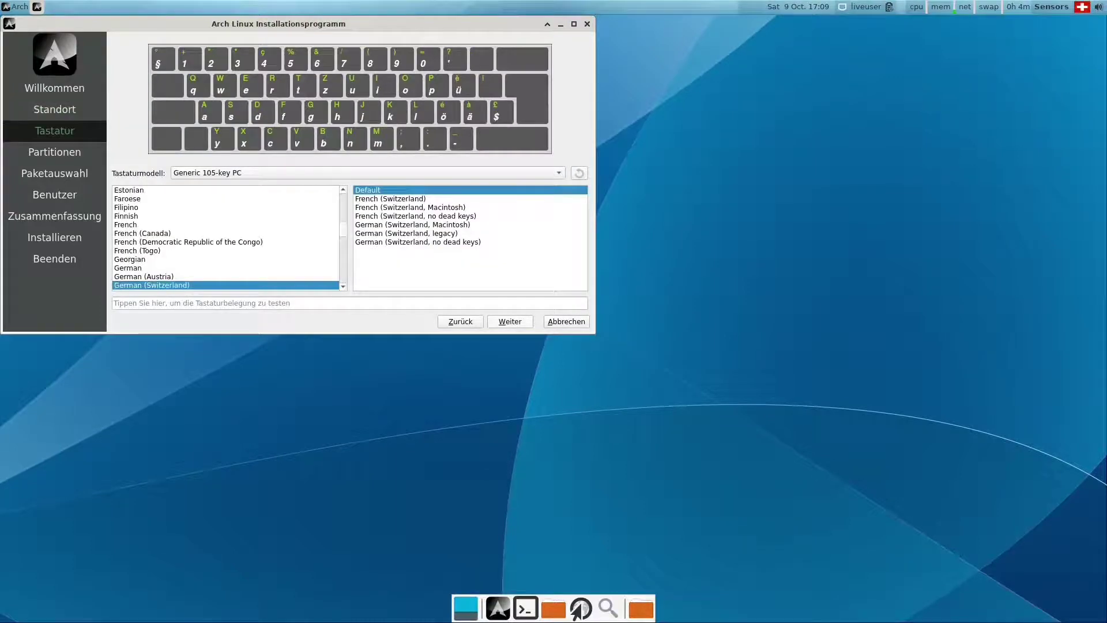
{"action": "key", "text": "Return"}
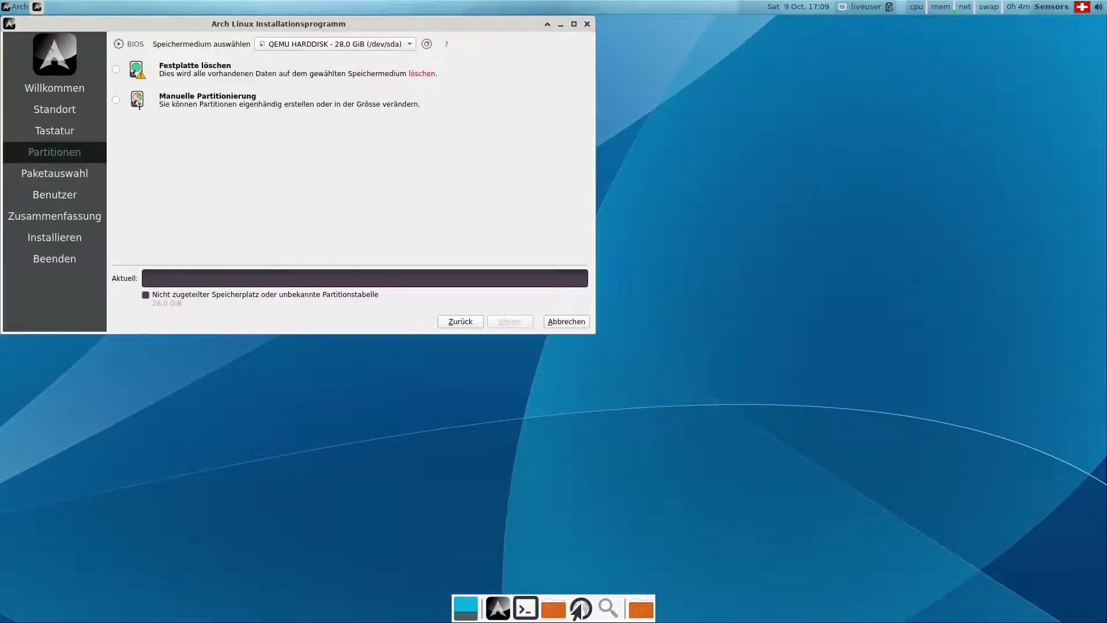
Erase the whole QEMU hard disk with no swap and continue to package selection.
{"action": "key", "text": "alt+Down"}
{"action": "key", "text": "Return"}
{"action": "key", "text": "space"}
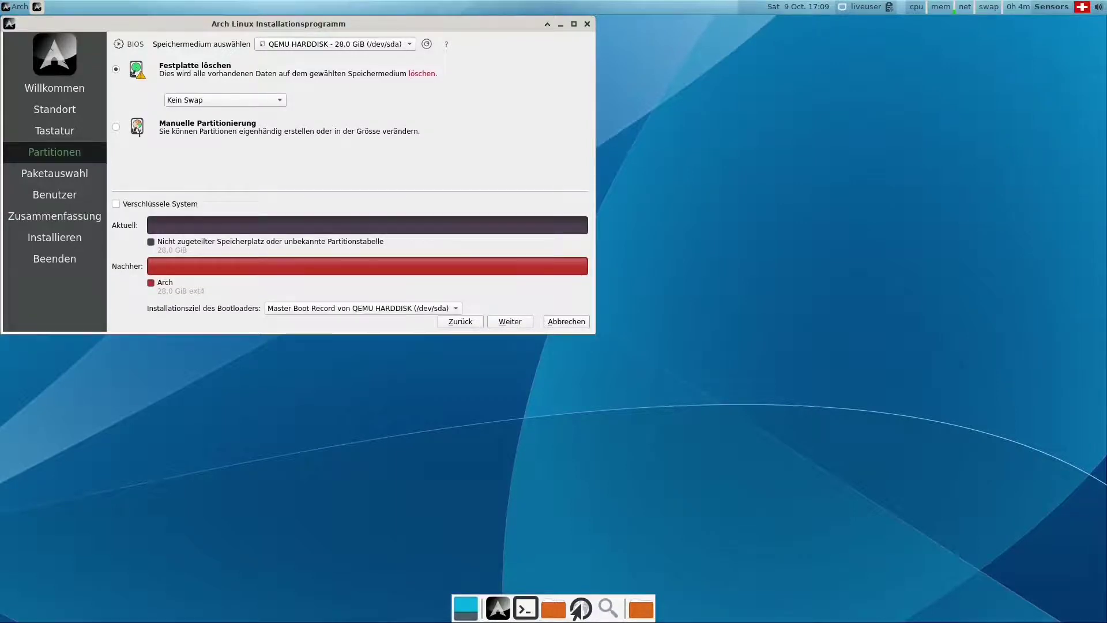
{"action": "key", "text": "space"}
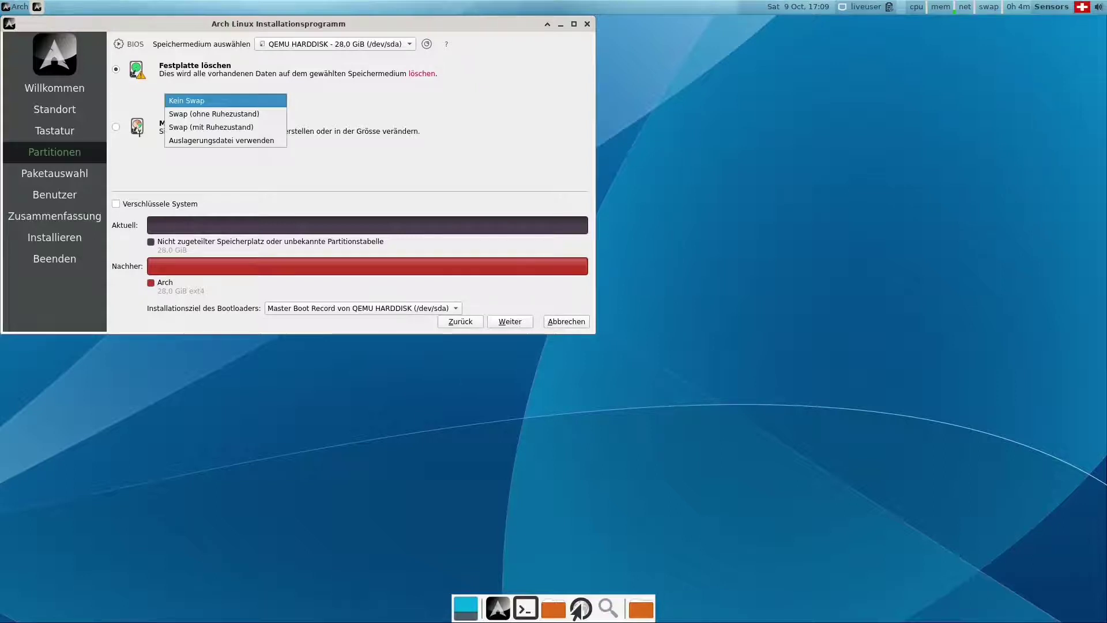
{"action": "key", "text": "Return"}
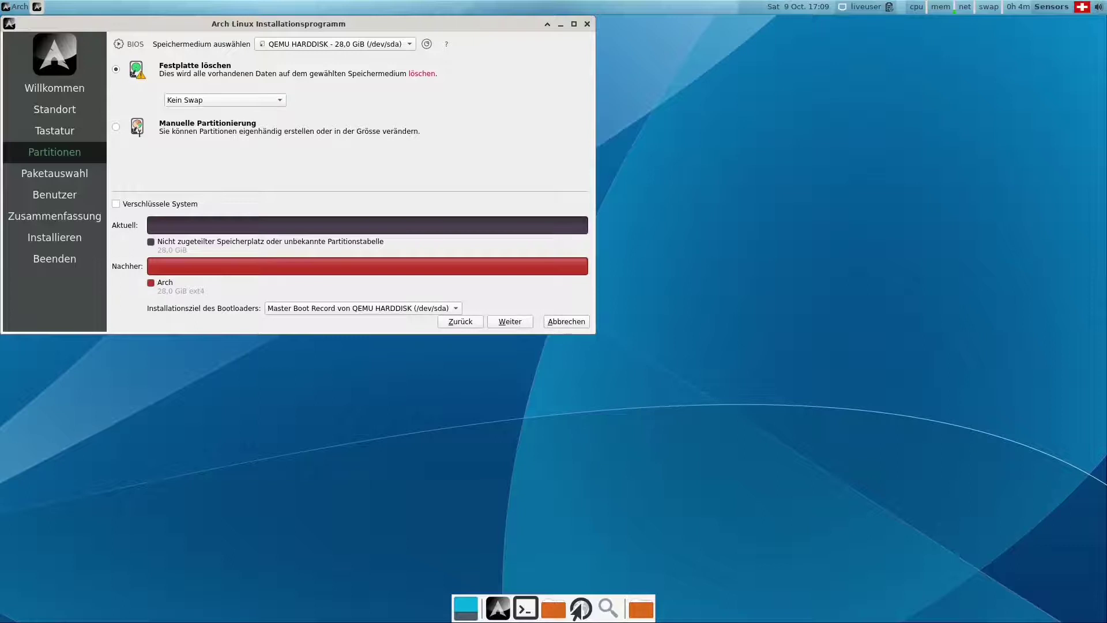
{"action": "key", "text": "alt+w"}
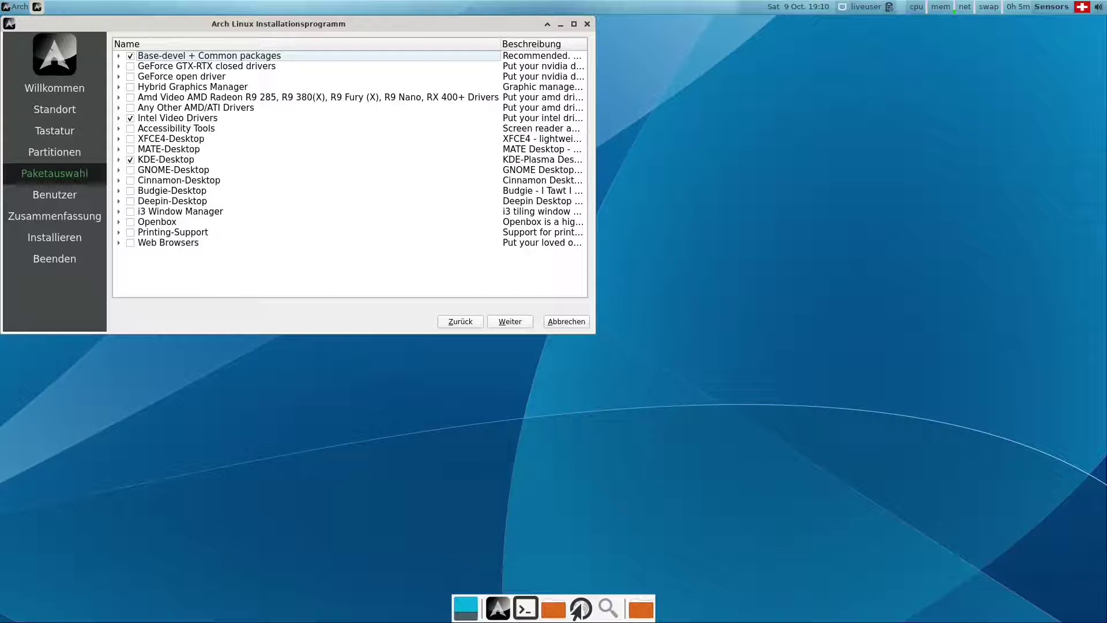
Add firefox from the Web Browsers group to the packages and continue.
{"action": "left_click", "coordinate": [119, 242]}
{"action": "left_click", "coordinate": [142, 253]}
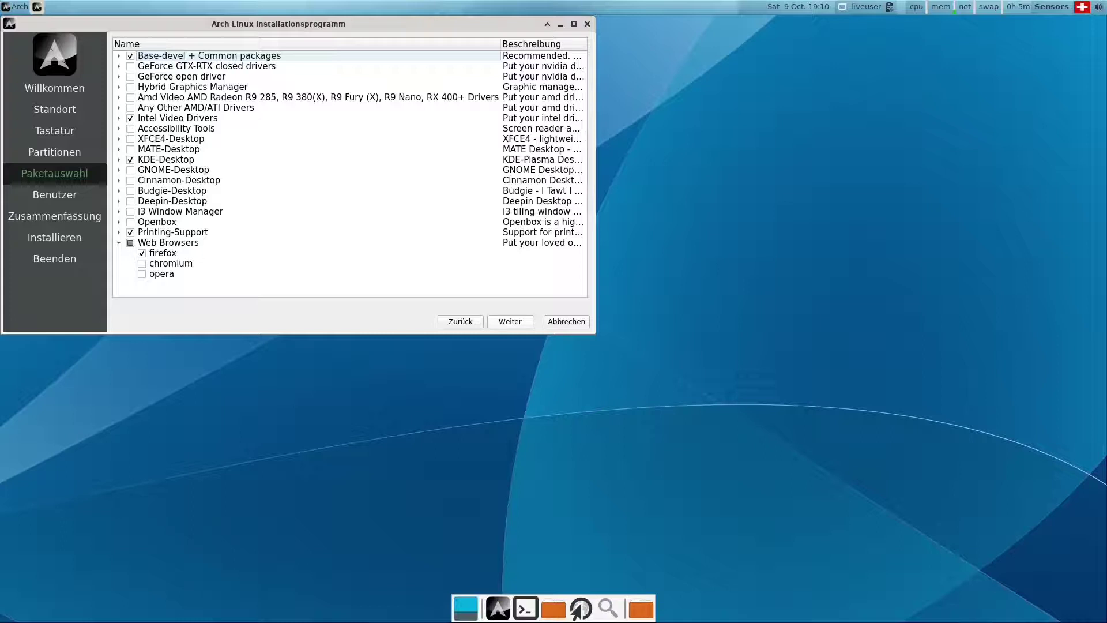
{"action": "key", "text": "alt+w"}
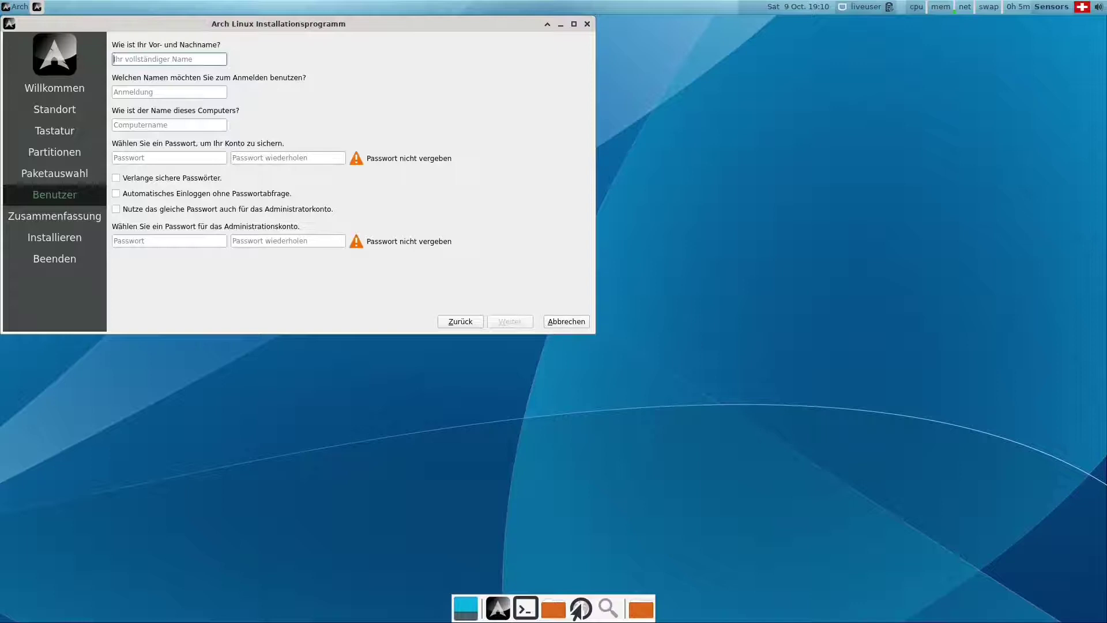
Enter the user's name, keep the auto-filled login name, and set the account password twice.
{"action": "type", "text": "Calam"}
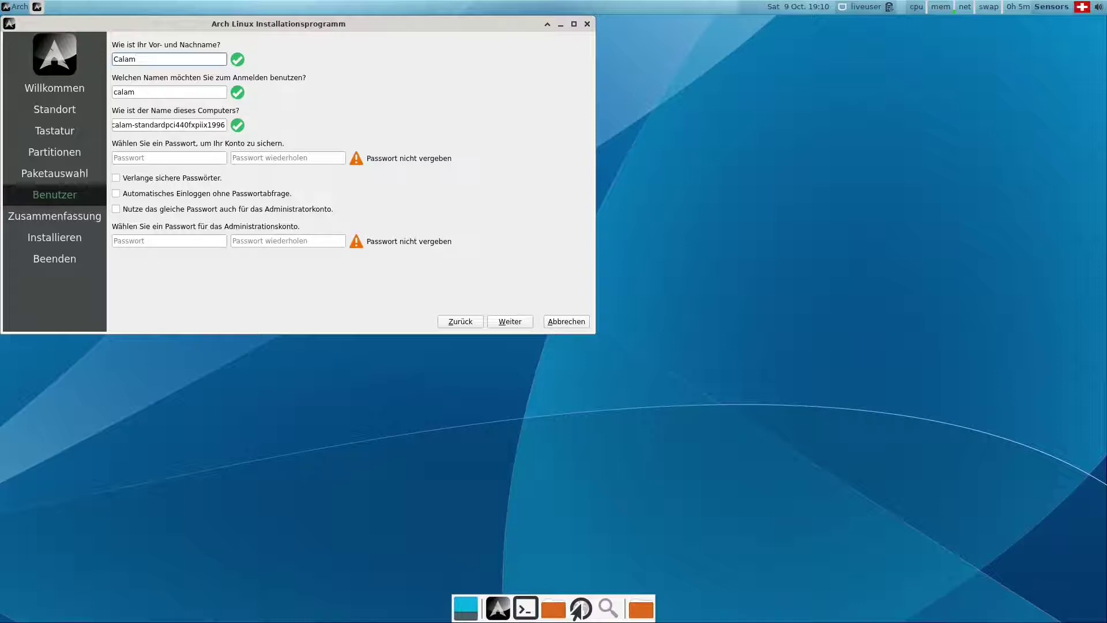
{"action": "key", "text": "Tab"}
{"action": "key", "text": "Tab"}
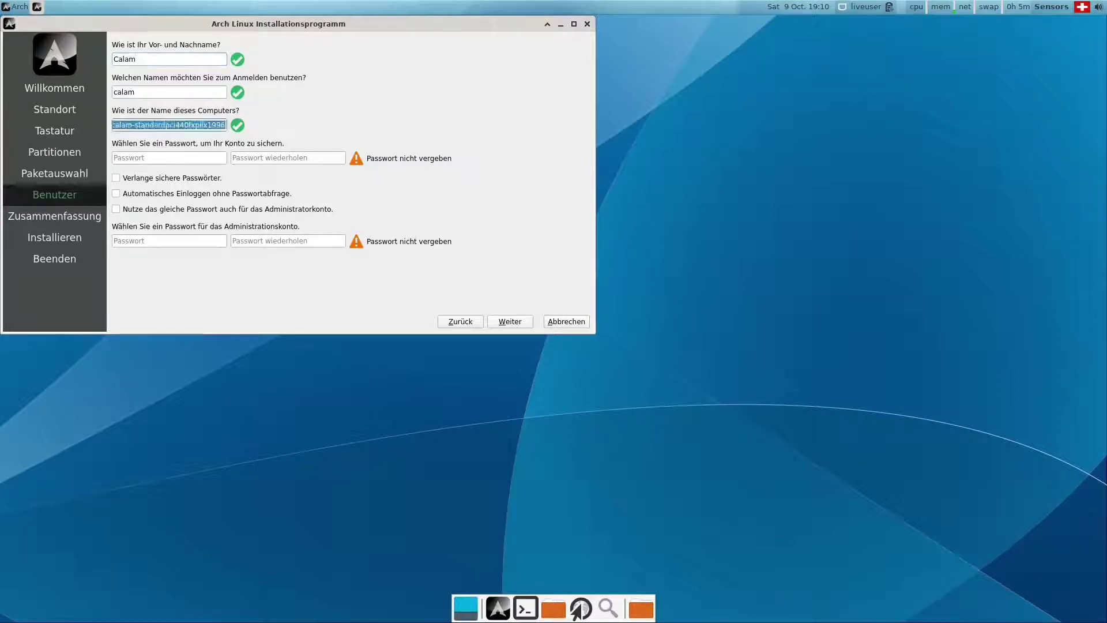
{"action": "key", "text": "Tab"}
{"action": "type", "text": "calamar"}
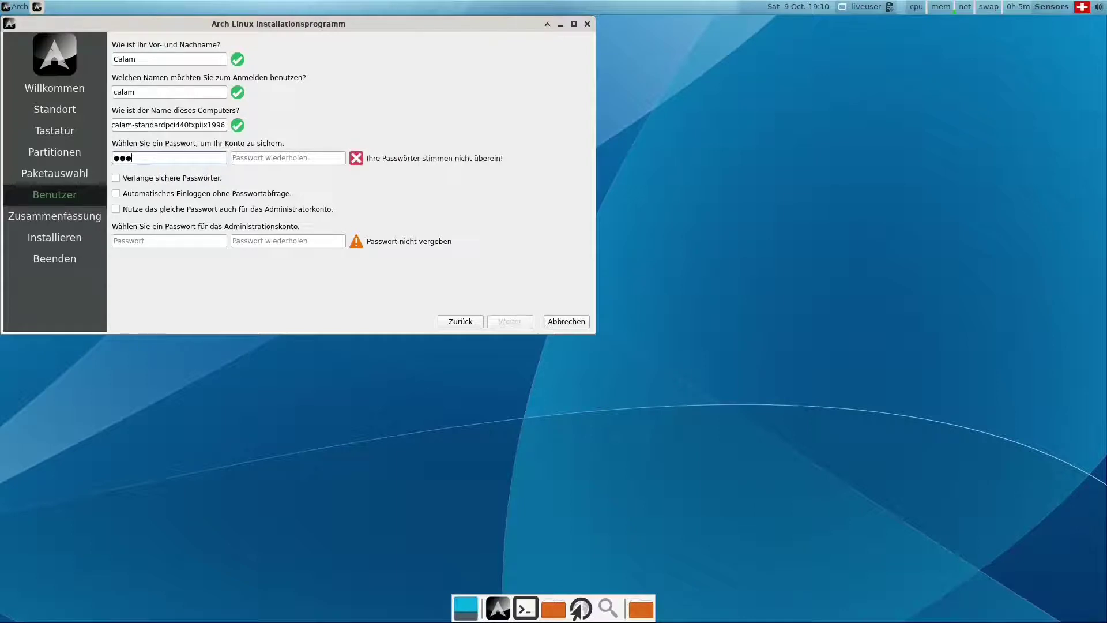
{"action": "key", "text": "Tab"}
{"action": "type", "text": "ca"}
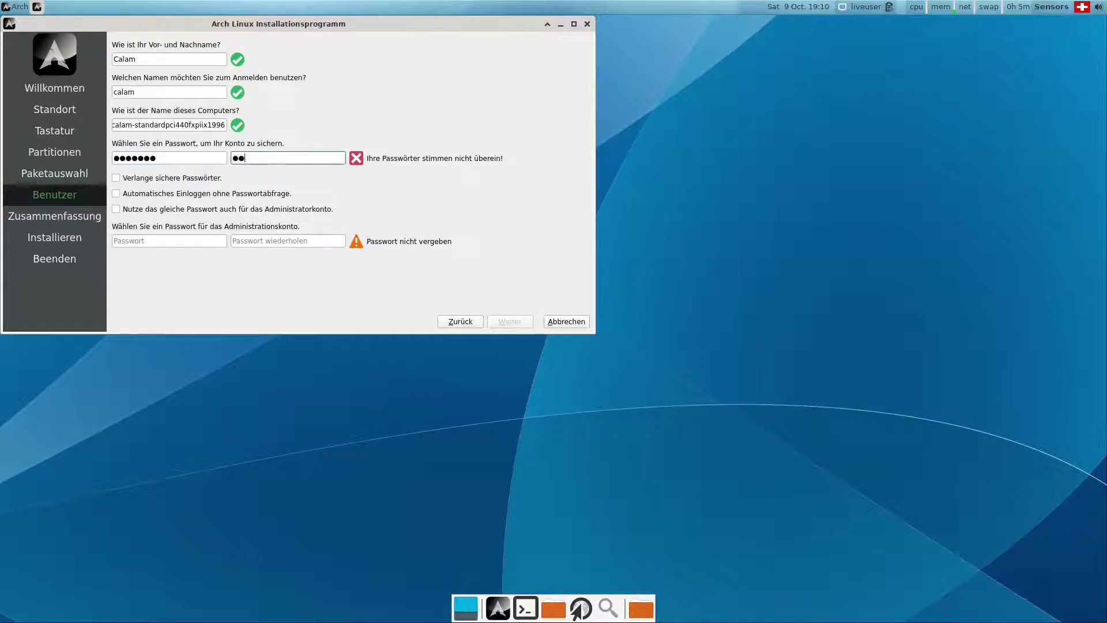
{"action": "type", "text": "lamar"}
Enable automatic login and reuse the user password for the administrator, then continue.
{"action": "key", "text": "Tab"}
{"action": "key", "text": "Tab"}
{"action": "key", "text": "space"}
{"action": "key", "text": "Tab"}
{"action": "key", "text": "space"}
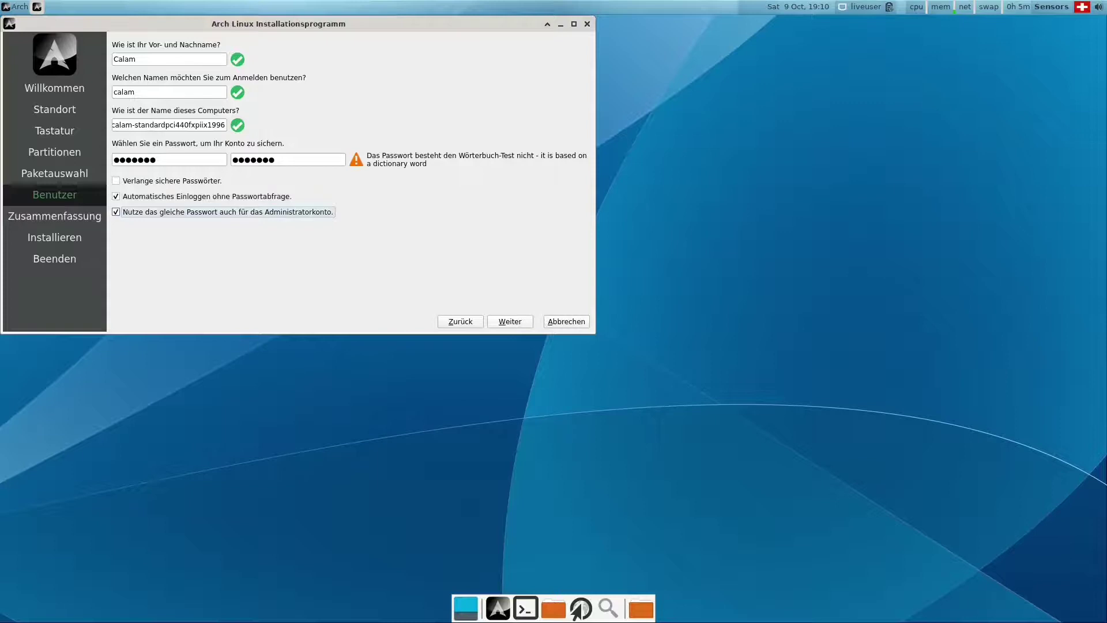
{"action": "key", "text": "alt+w"}
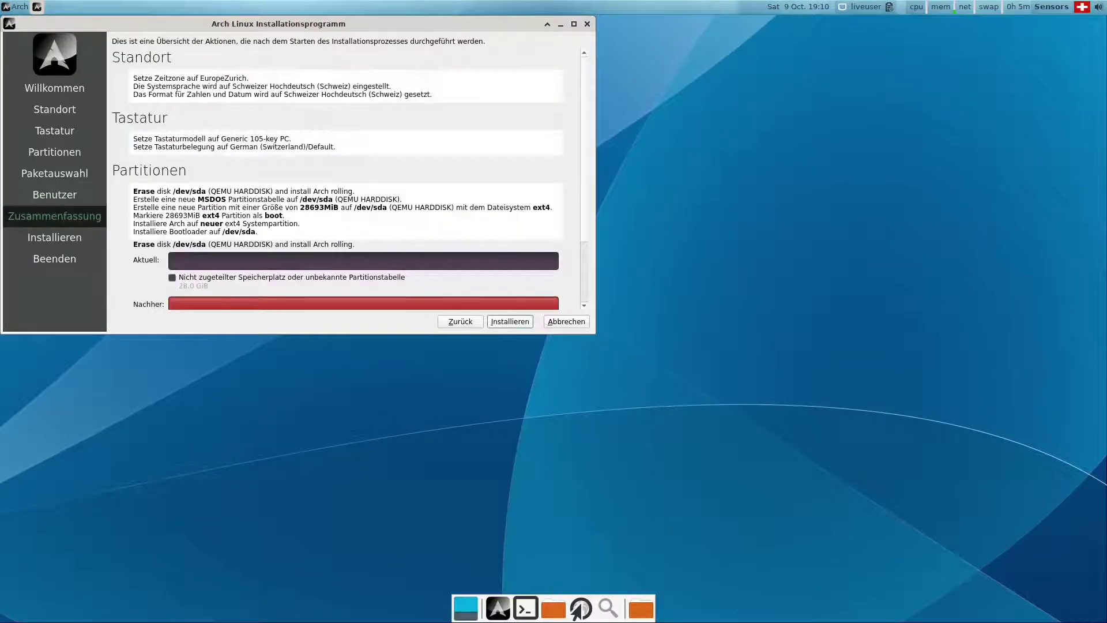
Start the Arch Linux installation with the summarized settings and let it finish.
{"action": "key", "text": "alt+i"}
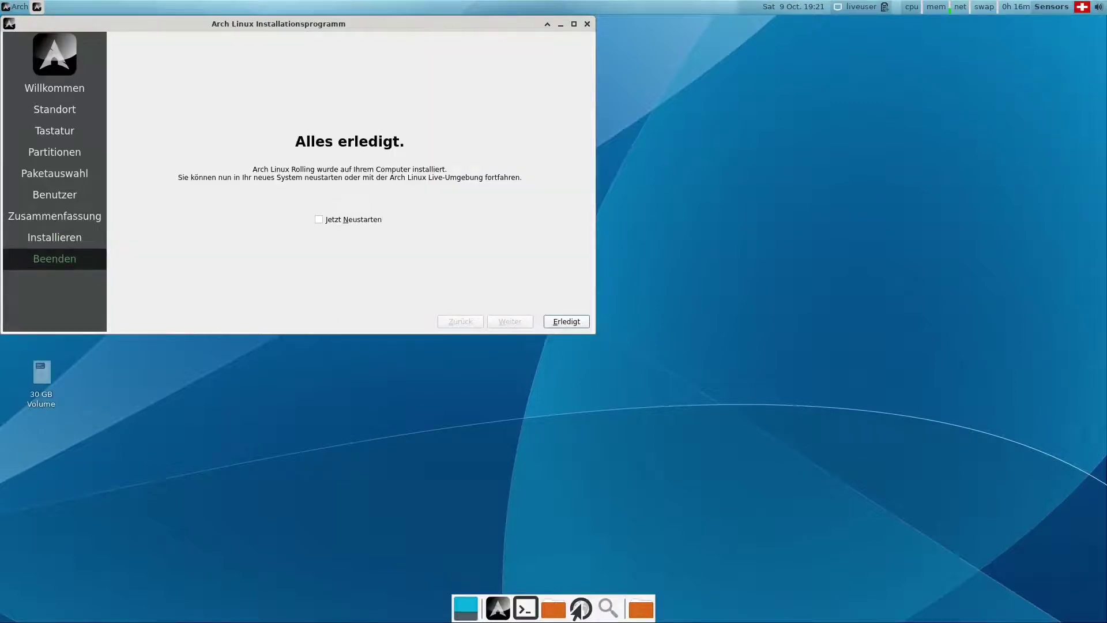
Tick 'Jetzt Neustarten' and finish the installer to reboot into Plasma.
{"action": "key", "text": "alt+n"}
{"action": "key", "text": "alt+e"}
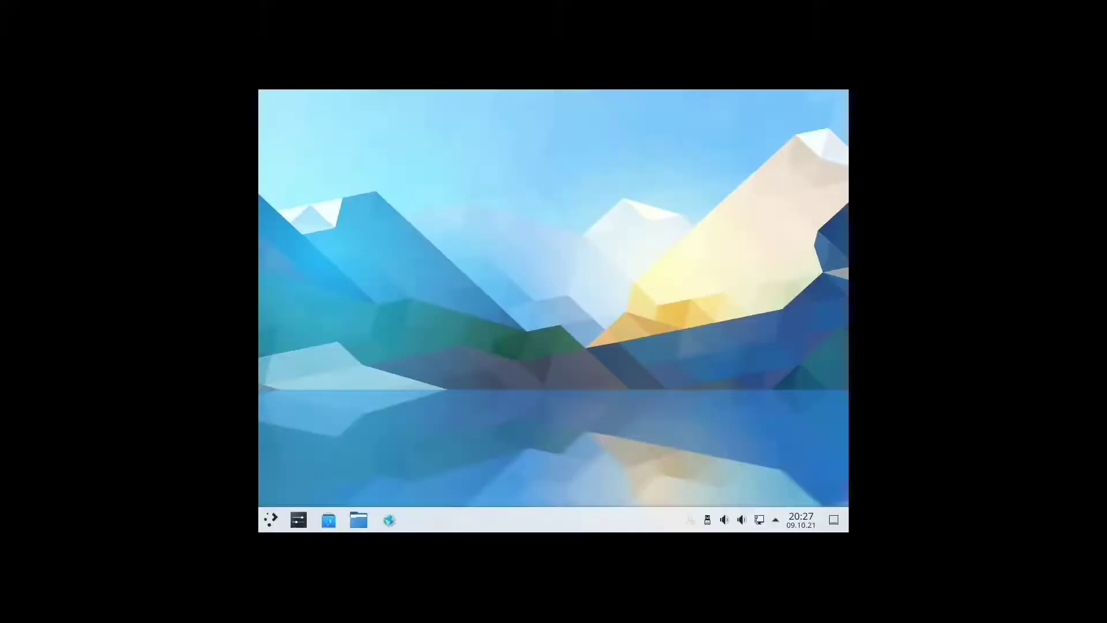
Change the Virtual-1 display from 1024x768 to 1920x1080 (16:9) in Anzeige und Monitor and apply it.
{"action": "left_click", "coordinate": [299, 520]}
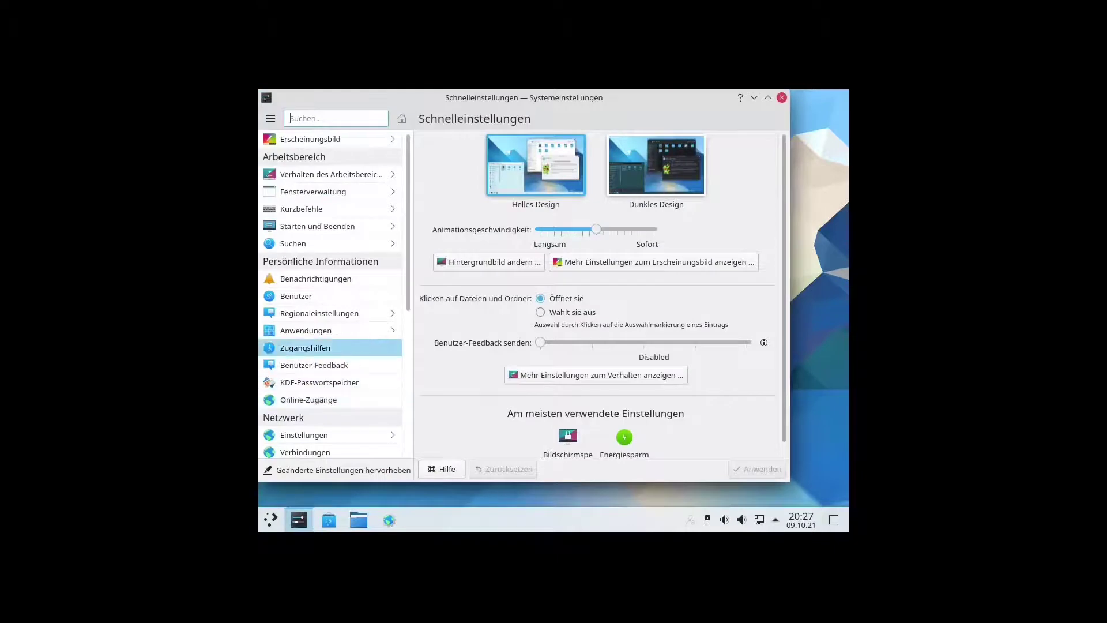
{"action": "scroll", "coordinate": [329, 352], "scroll_direction": "down", "scroll_amount": 5}
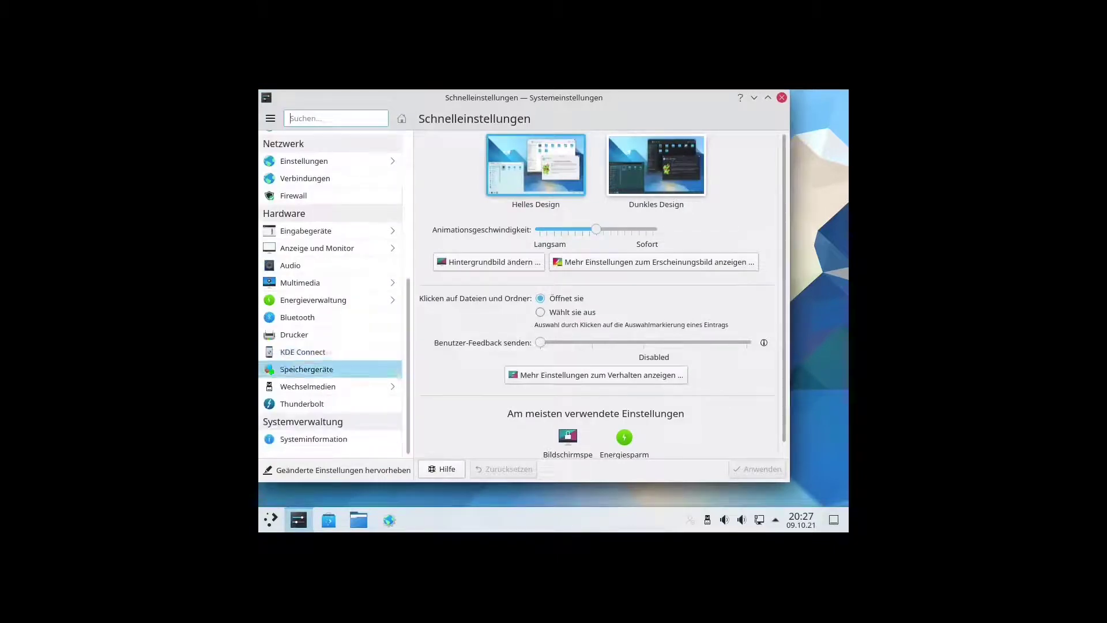
{"action": "left_click", "coordinate": [323, 248]}
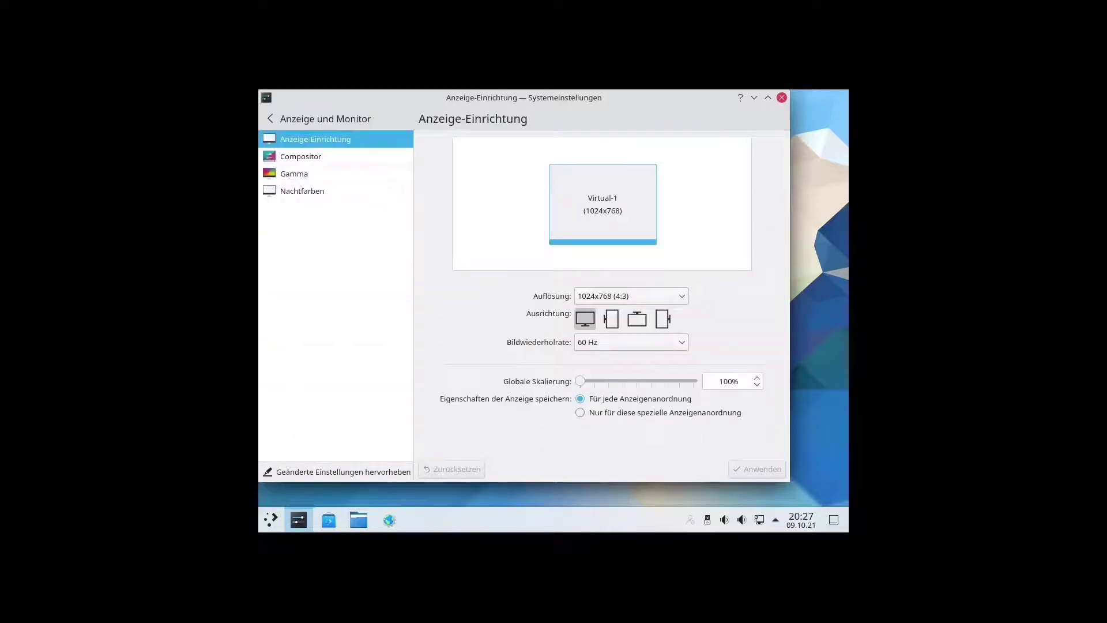
{"action": "left_click", "coordinate": [600, 296]}
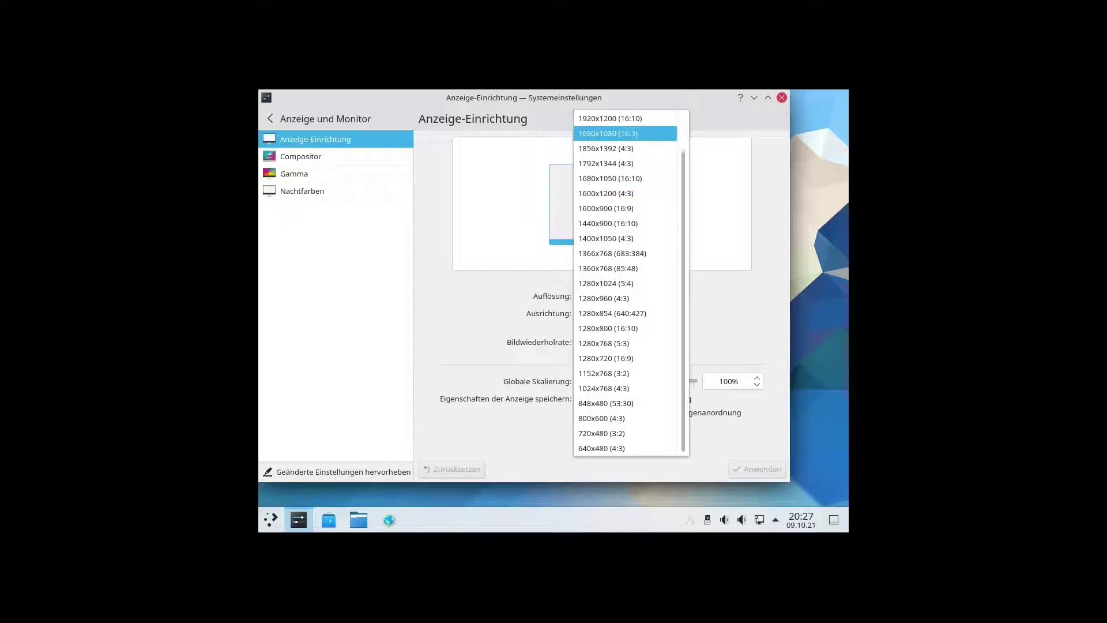
{"action": "left_click", "coordinate": [609, 134]}
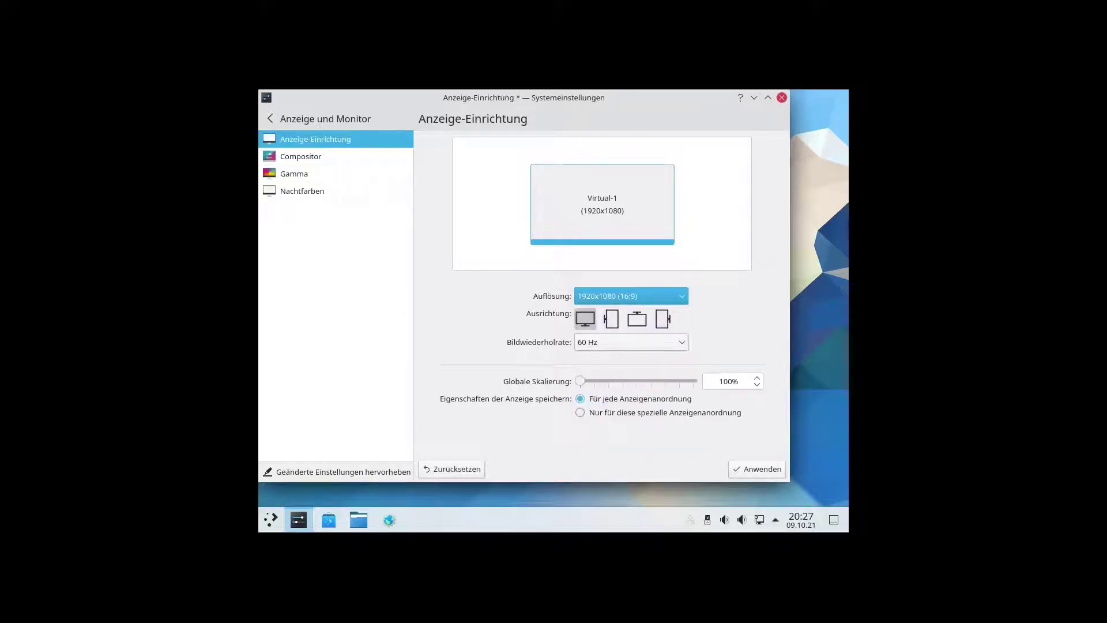
{"action": "left_click", "coordinate": [757, 468]}
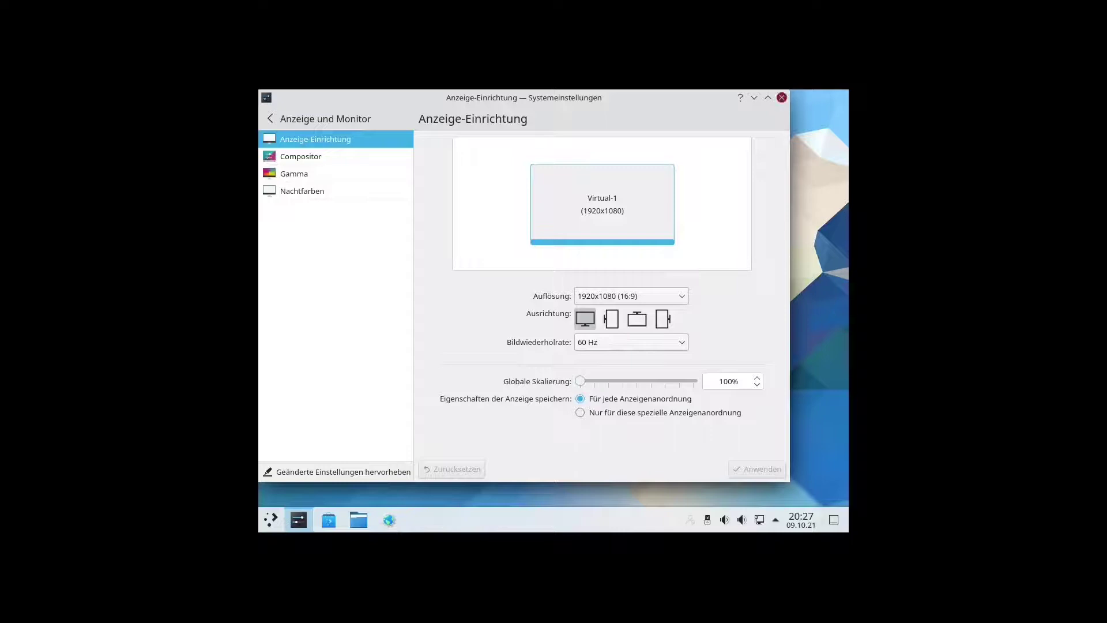
{"action": "left_click", "coordinate": [781, 97]}
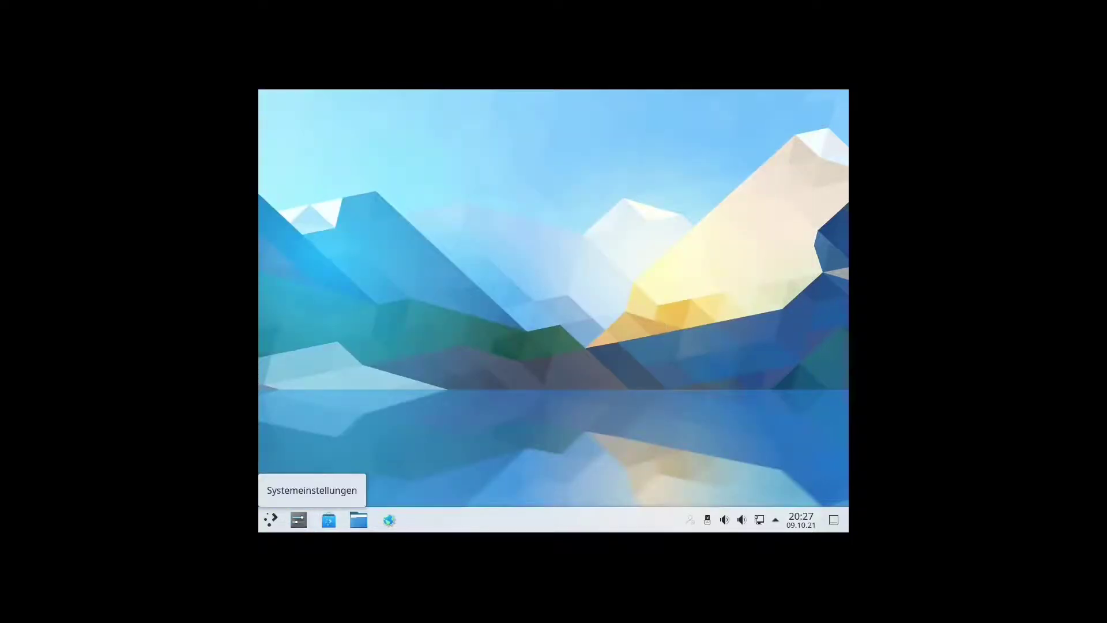
Browse the System applications in the application launcher, then close it.
{"action": "left_click", "coordinate": [270, 520]}
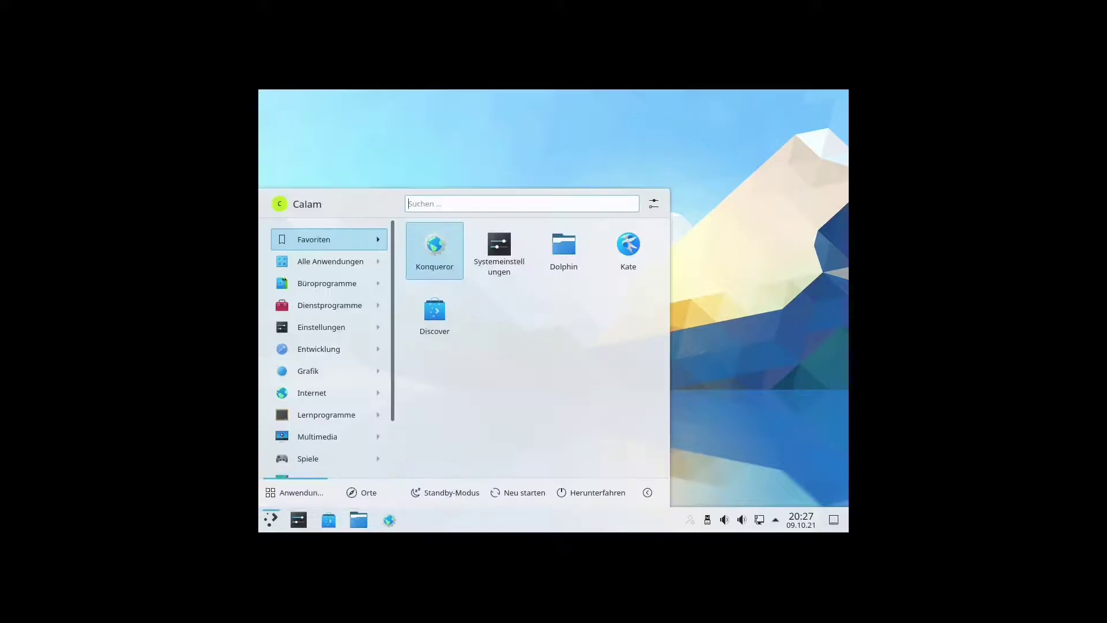
{"action": "scroll", "coordinate": [326, 347], "scroll_direction": "down", "scroll_amount": 2}
{"action": "mouse_move", "coordinate": [327, 347]}
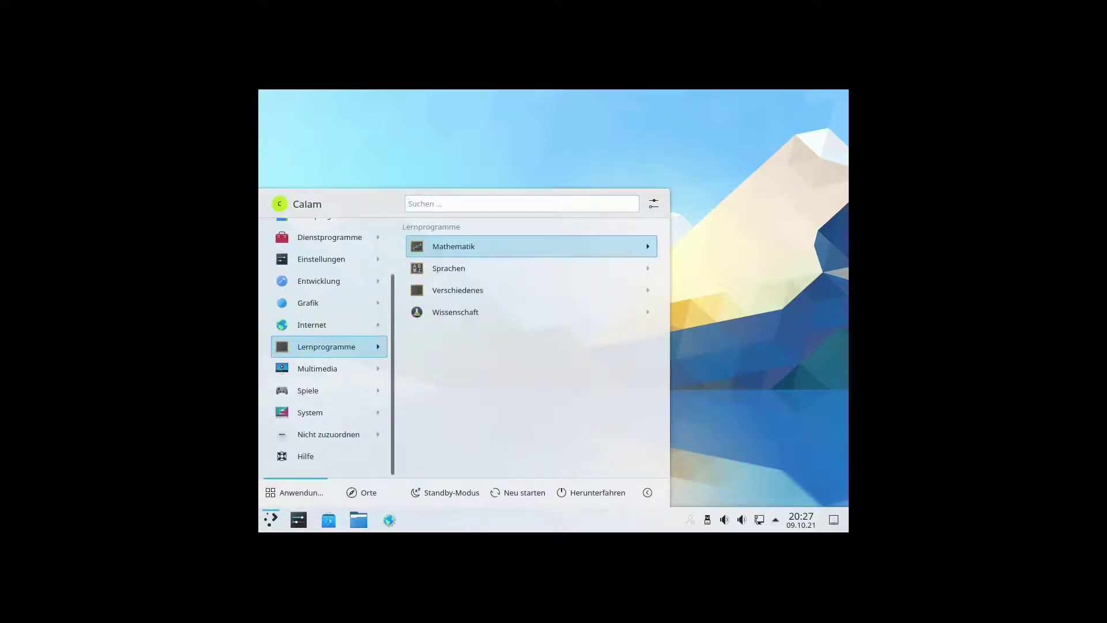
{"action": "mouse_move", "coordinate": [311, 413]}
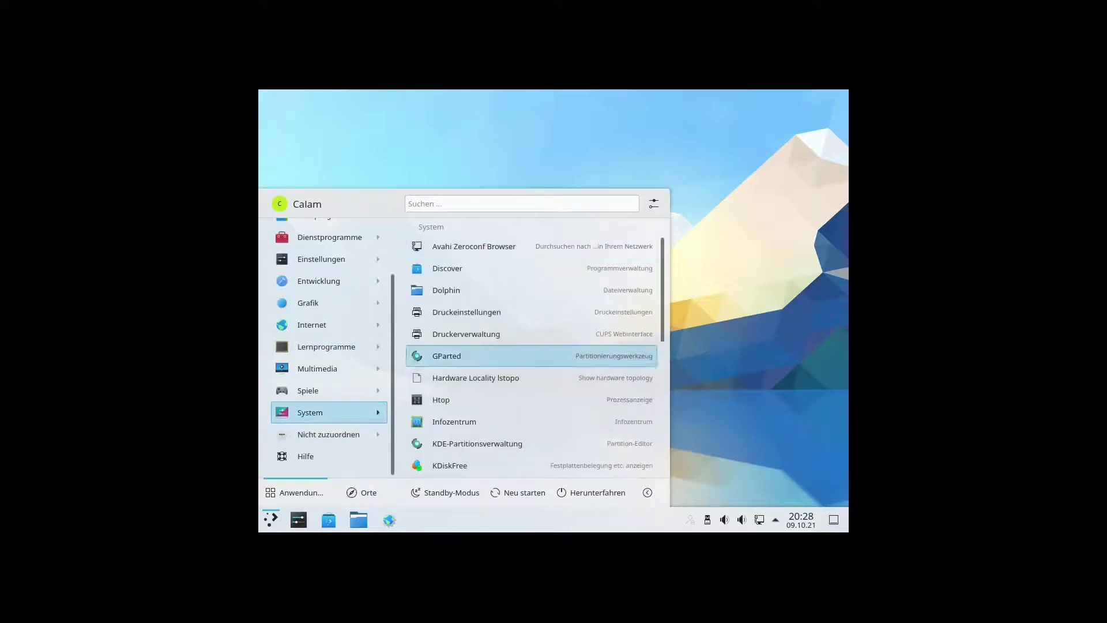
{"action": "scroll", "coordinate": [531, 444], "scroll_direction": "down", "scroll_amount": 5}
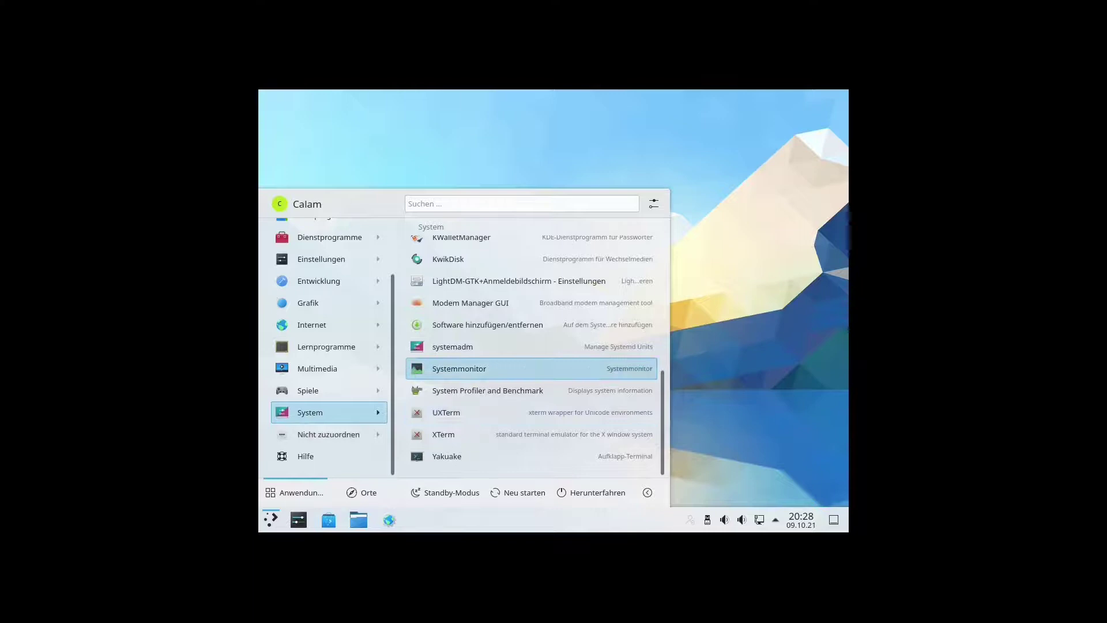
{"action": "key", "text": "Down"}
{"action": "key", "text": "Down"}
{"action": "key", "text": "Down"}
{"action": "key", "text": "Down"}
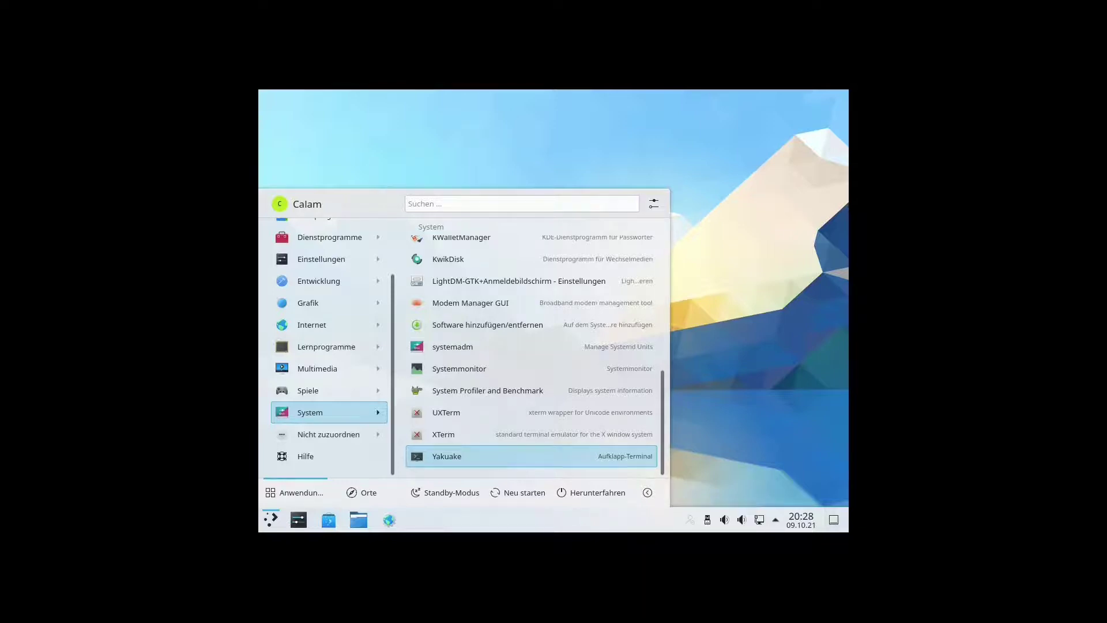
{"action": "key", "text": "Return"}
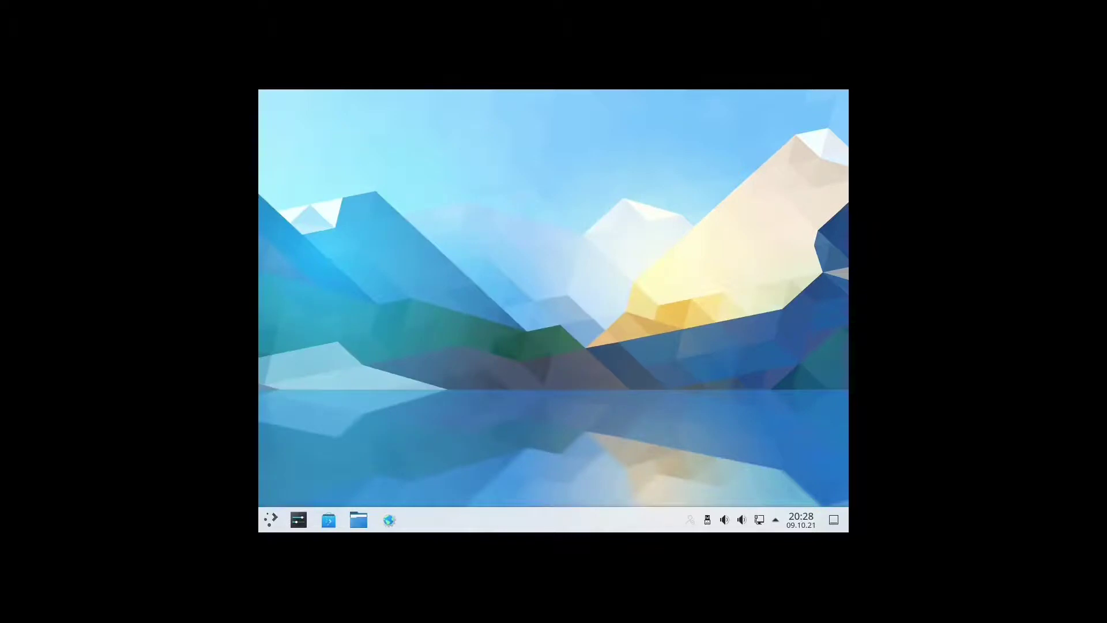
Choose Abmelden from the launcher's session options.
{"action": "key", "text": "super"}
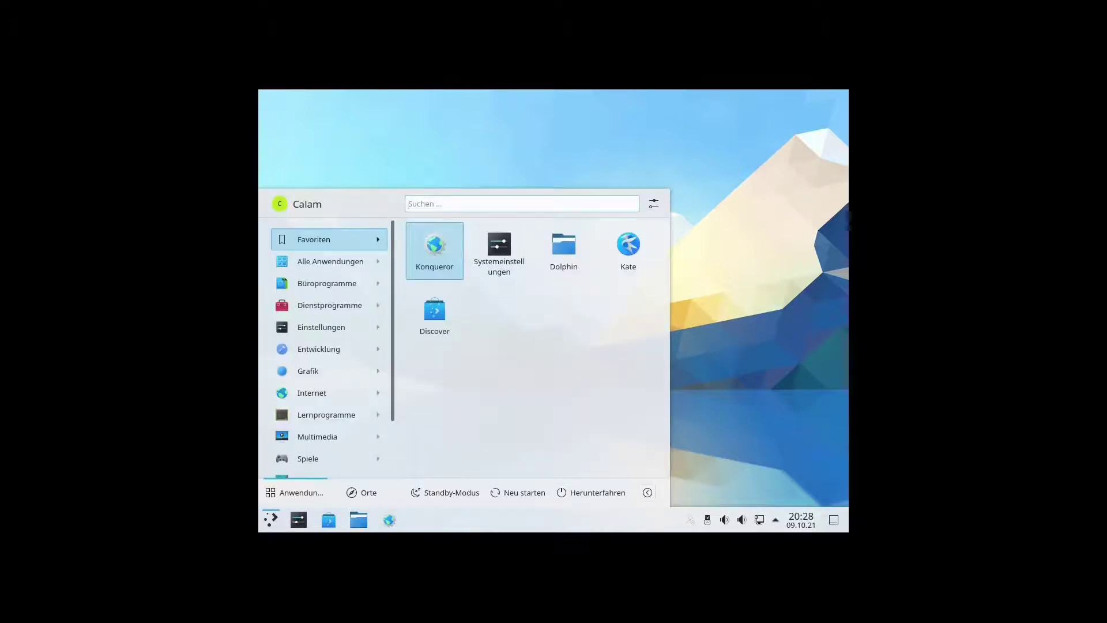
{"action": "left_click", "coordinate": [647, 492]}
{"action": "key", "text": "Up"}
{"action": "key", "text": "Up"}
{"action": "key", "text": "Return"}
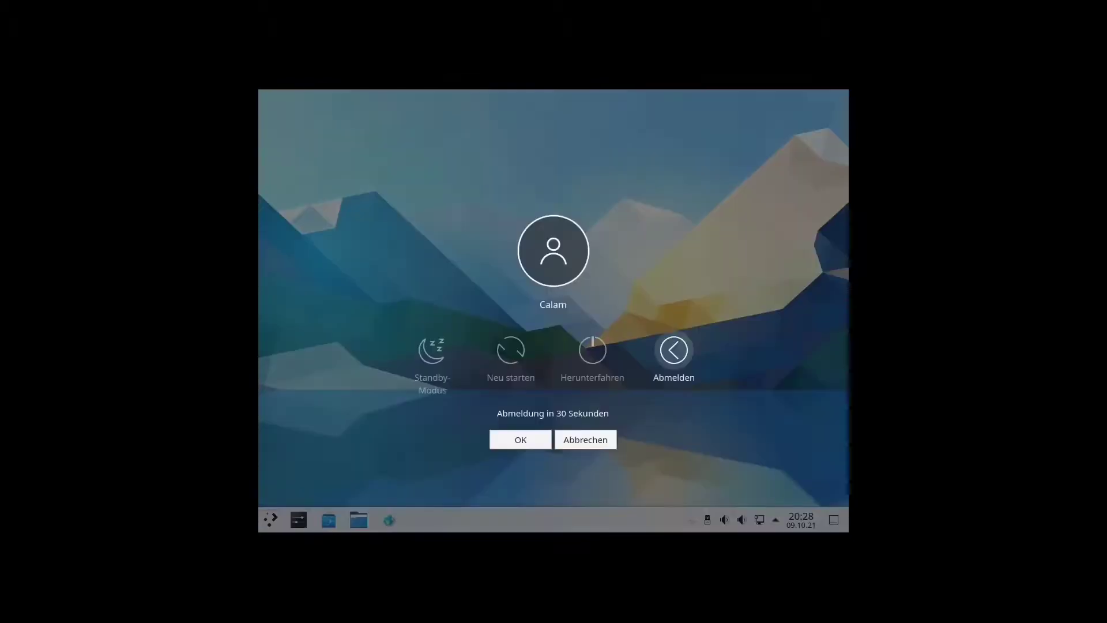
Log out, then sign back into a Plasma (Wayland) session with the account password.
{"action": "key", "text": "Escape"}
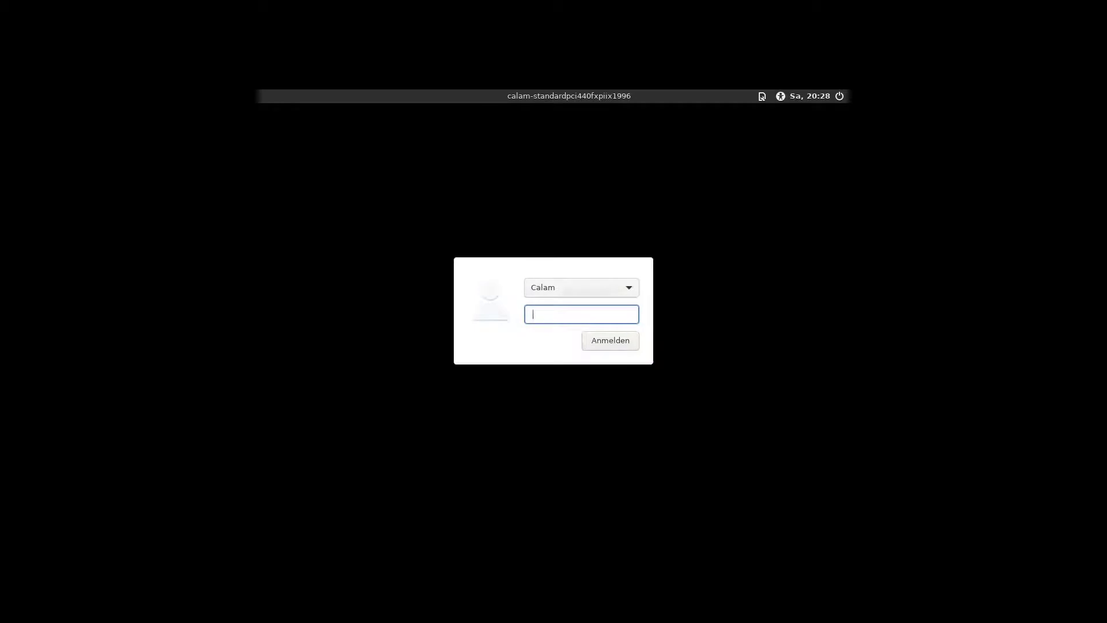
{"action": "key", "text": "F10"}
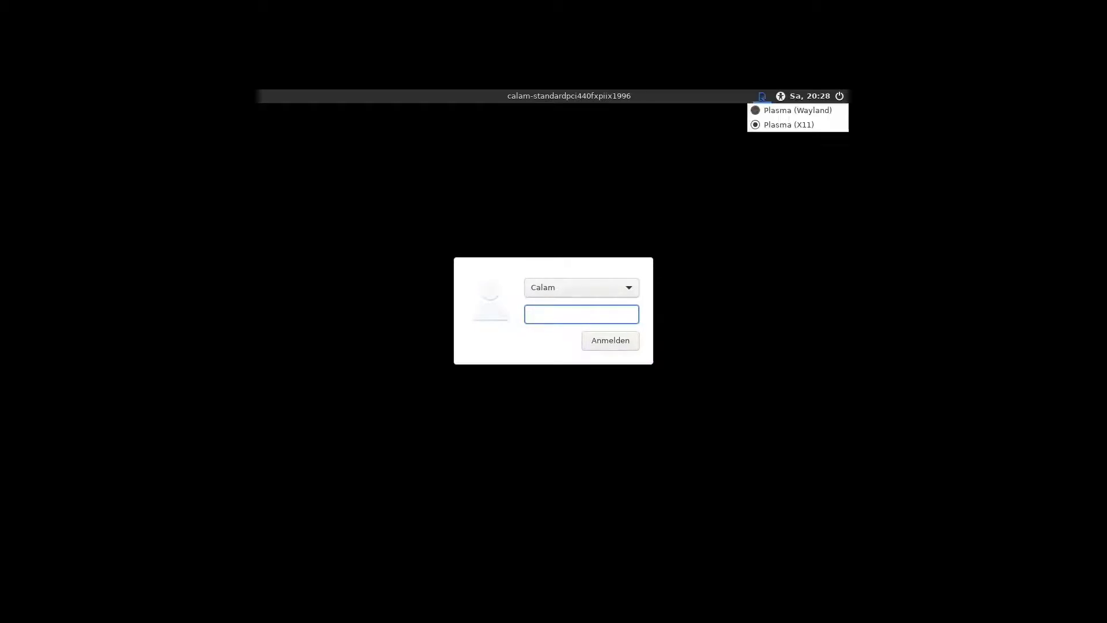
{"action": "key", "text": "Down"}
{"action": "key", "text": "Return"}
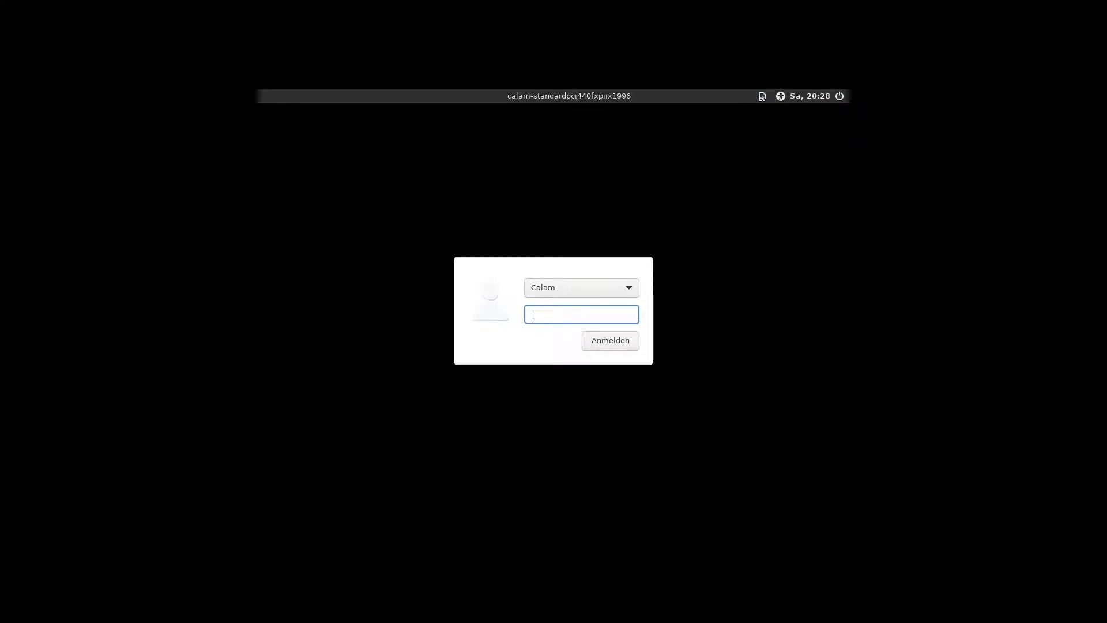
{"action": "type", "text": "•••••••"}
{"action": "key", "text": "Return"}
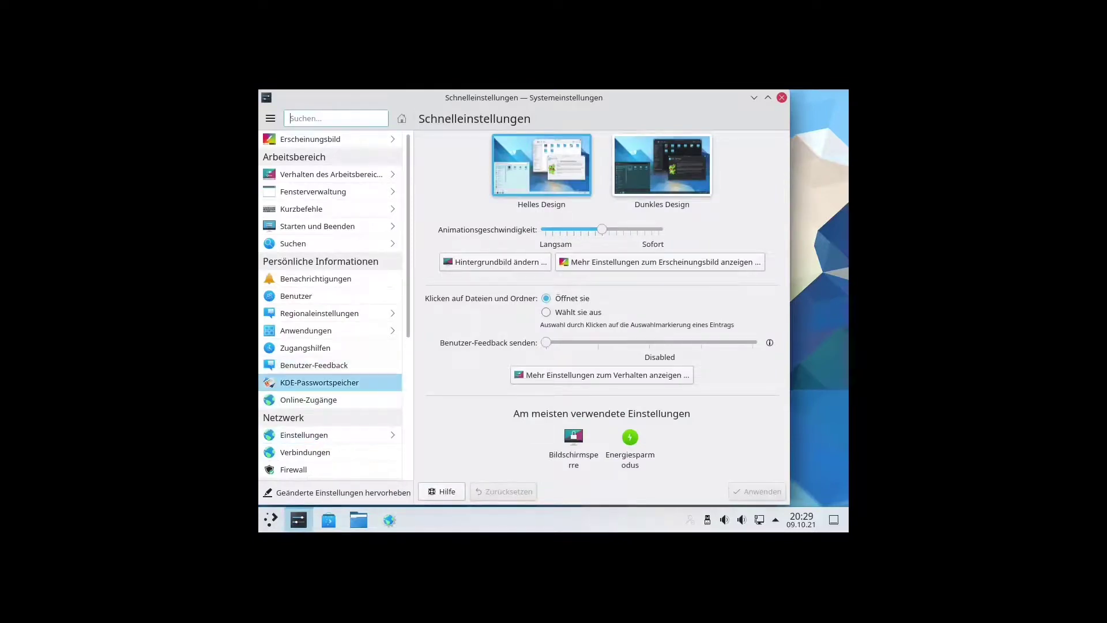
Set the Wayland session's display to 1920x1080 (16:9) in Anzeige und Monitor and apply it.
{"action": "scroll", "coordinate": [329, 363], "scroll_direction": "down", "scroll_amount": 5}
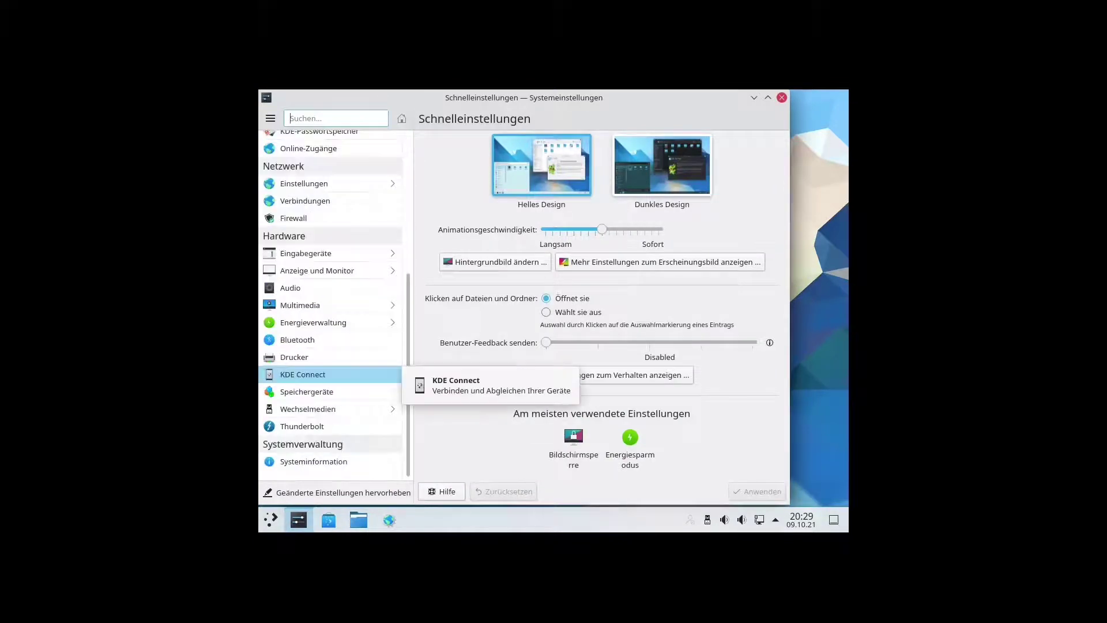
{"action": "left_click", "coordinate": [317, 271]}
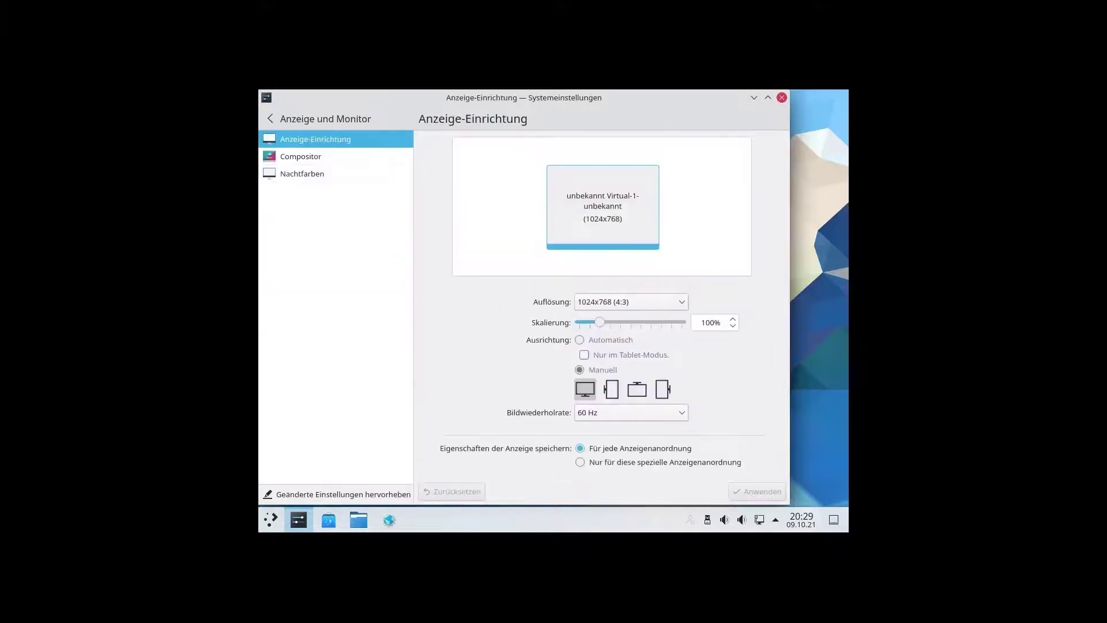
{"action": "left_click", "coordinate": [622, 304]}
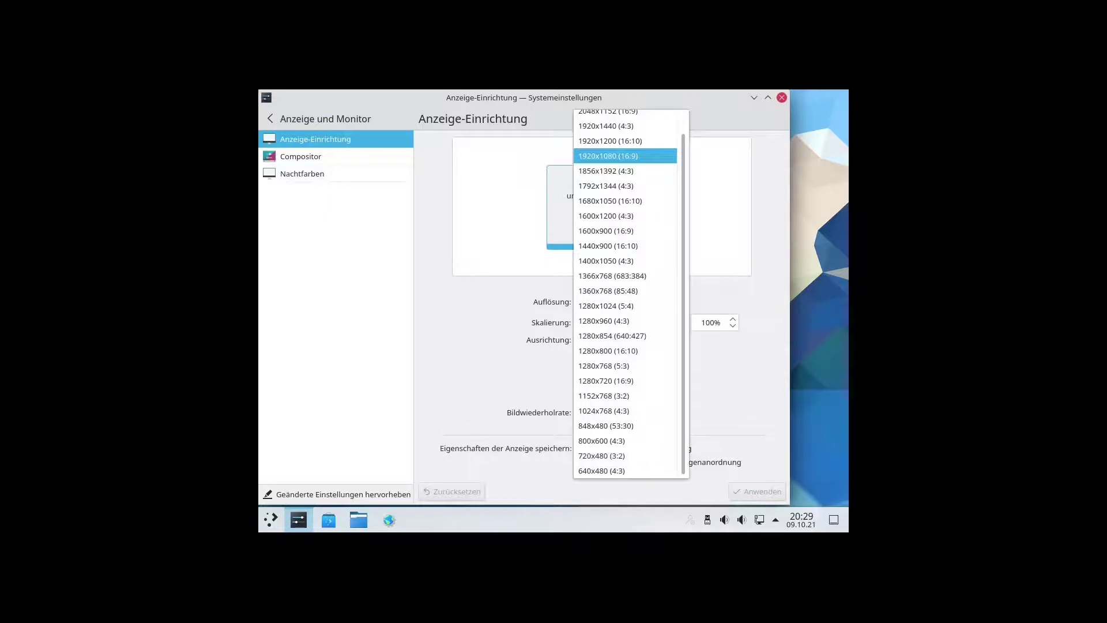
{"action": "left_click", "coordinate": [625, 156]}
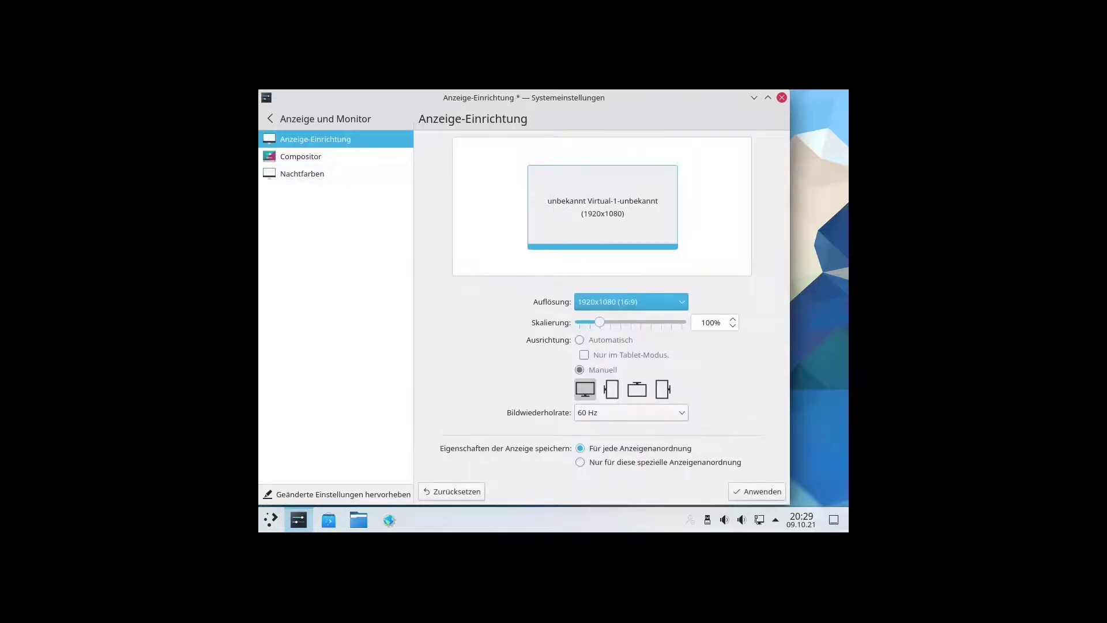
{"action": "left_click", "coordinate": [757, 491]}
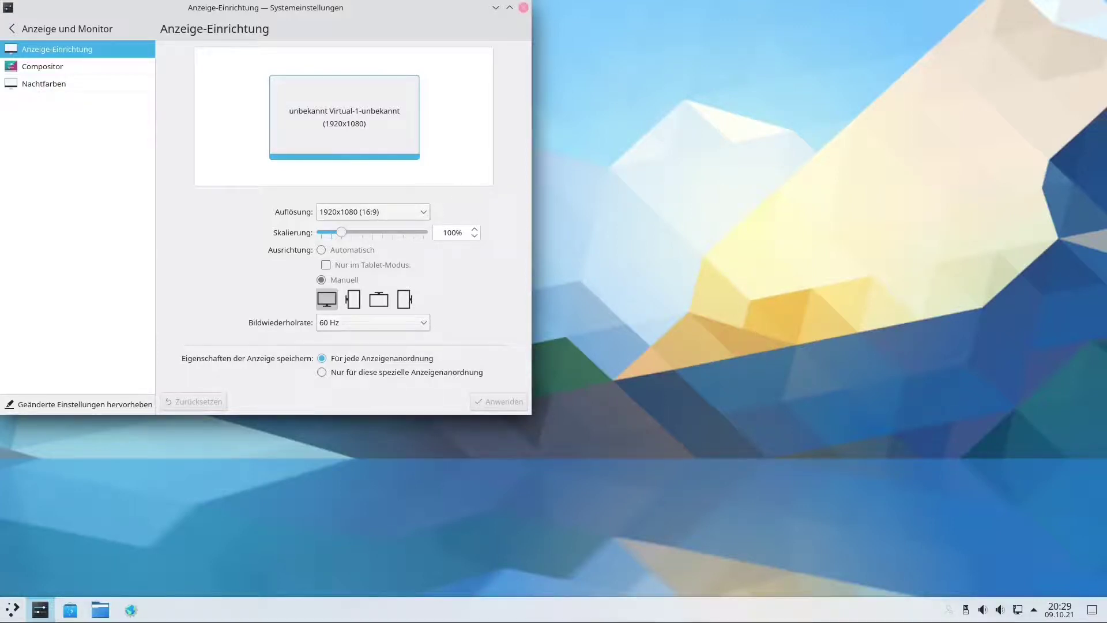
{"action": "left_click", "coordinate": [524, 7]}
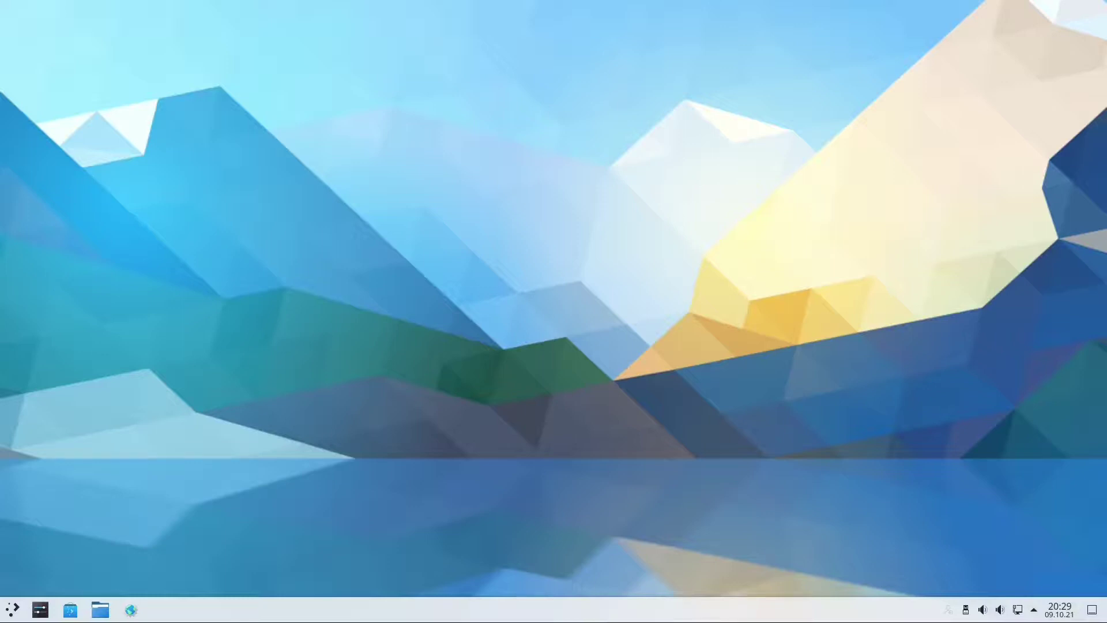
Add Konsole from the launcher's System category to the panel, then start a Konsole terminal.
{"action": "left_click", "coordinate": [12, 609]}
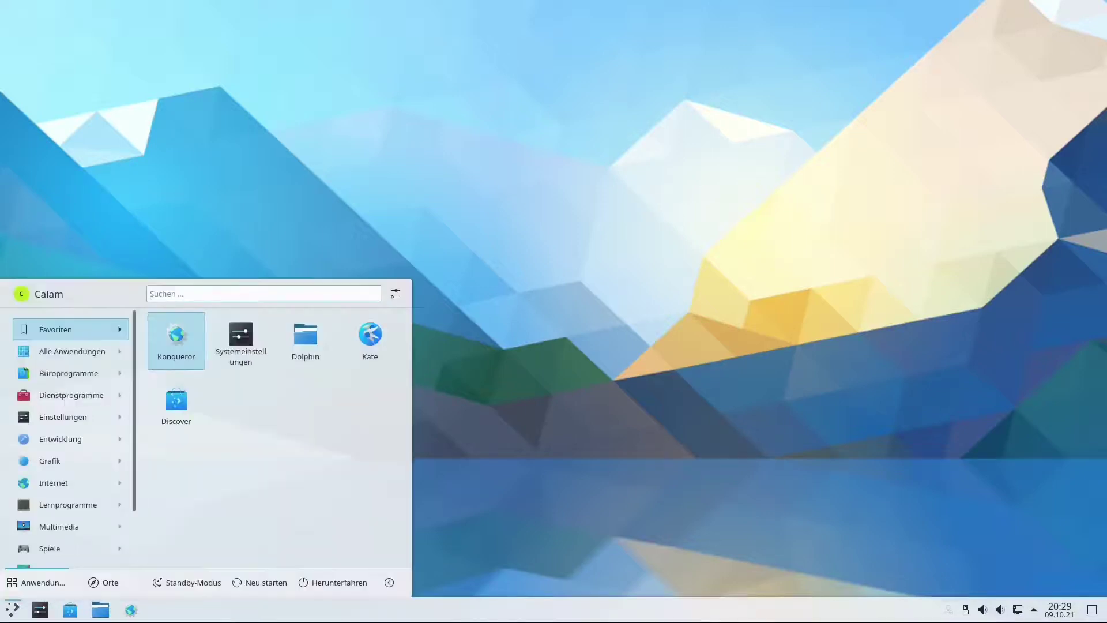
{"action": "mouse_move", "coordinate": [58, 527]}
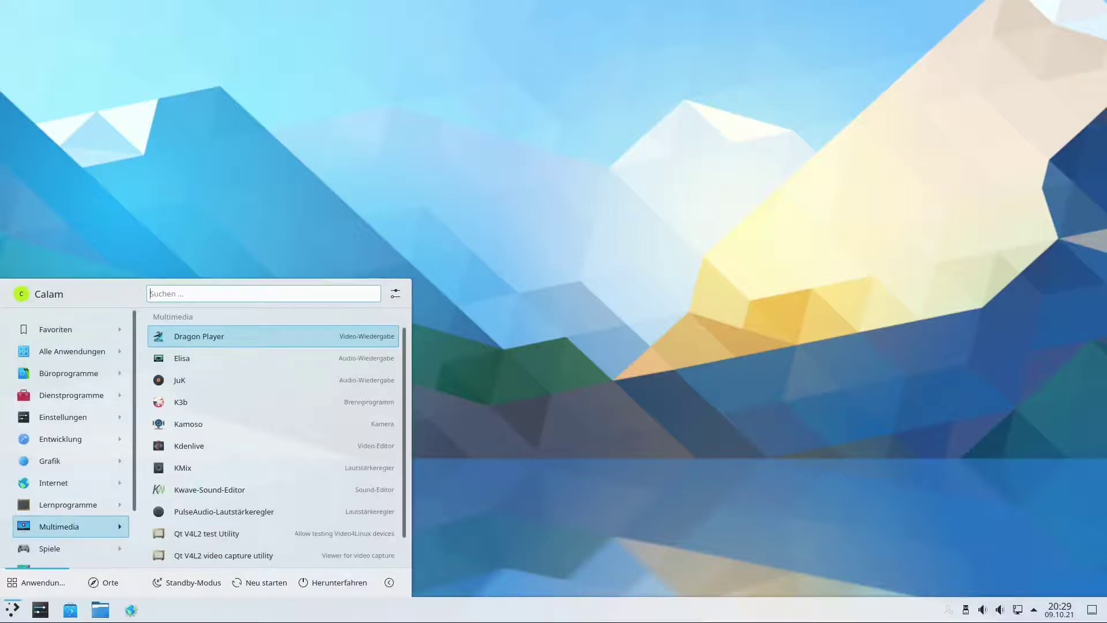
{"action": "mouse_move", "coordinate": [57, 483]}
{"action": "scroll", "coordinate": [57, 527], "scroll_direction": "down", "scroll_amount": 3}
{"action": "mouse_move", "coordinate": [58, 503]}
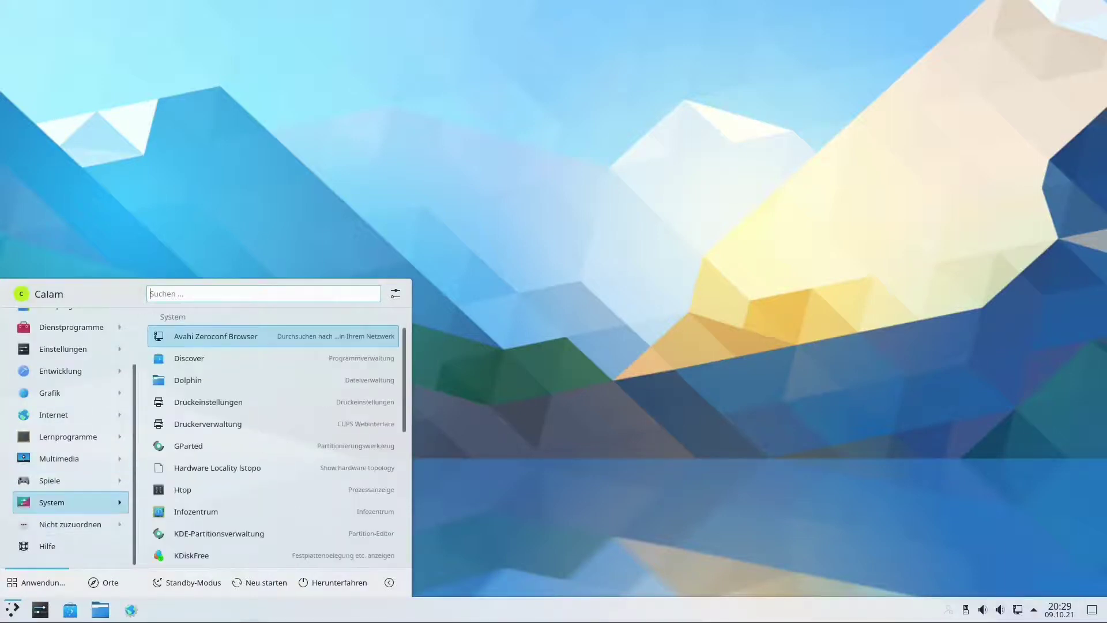
{"action": "scroll", "coordinate": [259, 473], "scroll_direction": "down", "scroll_amount": 2}
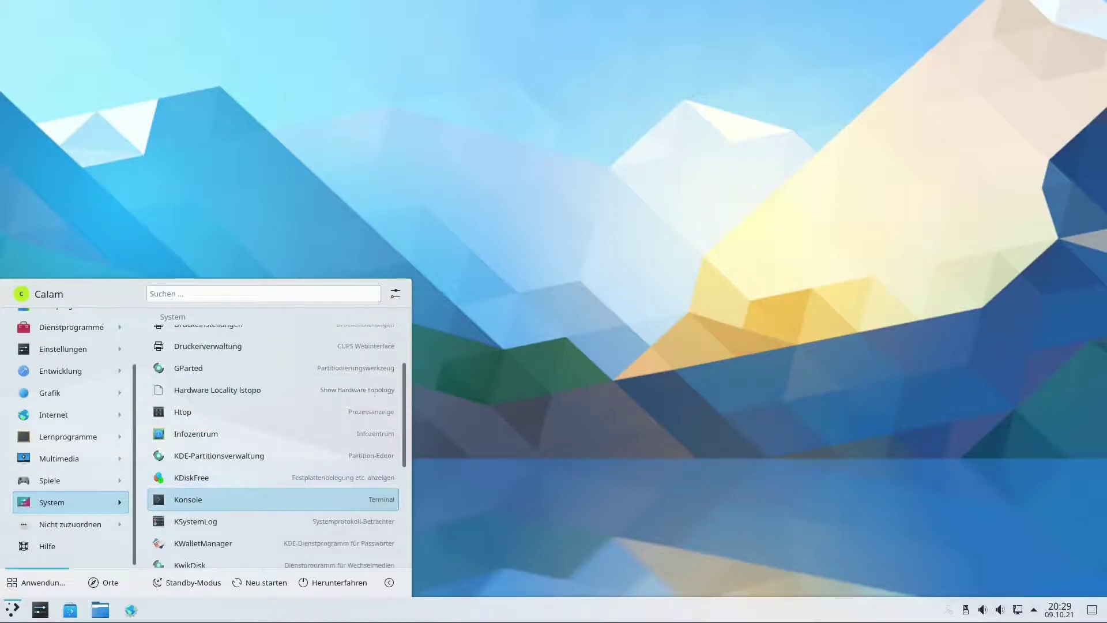
{"action": "right_click", "coordinate": [190, 497]}
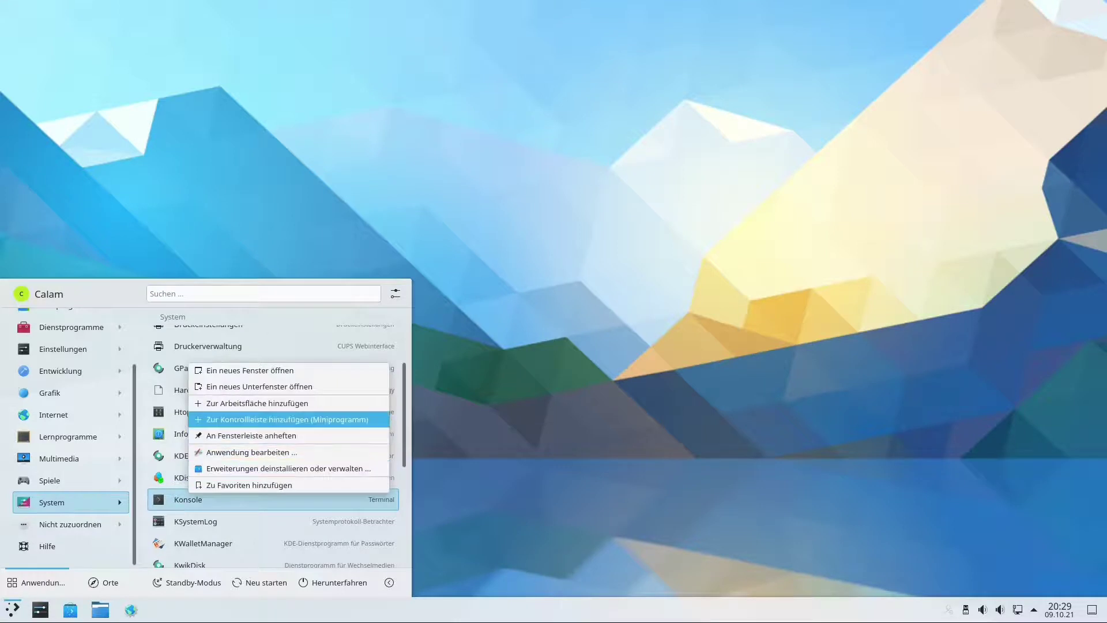
{"action": "left_click", "coordinate": [286, 419]}
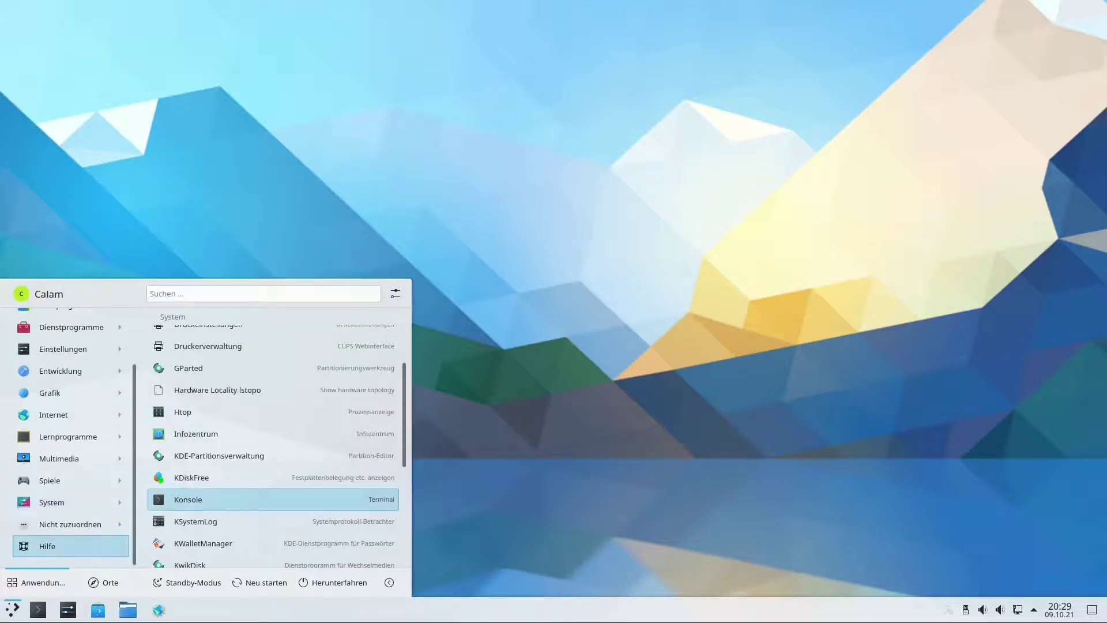
{"action": "left_click", "coordinate": [38, 610]}
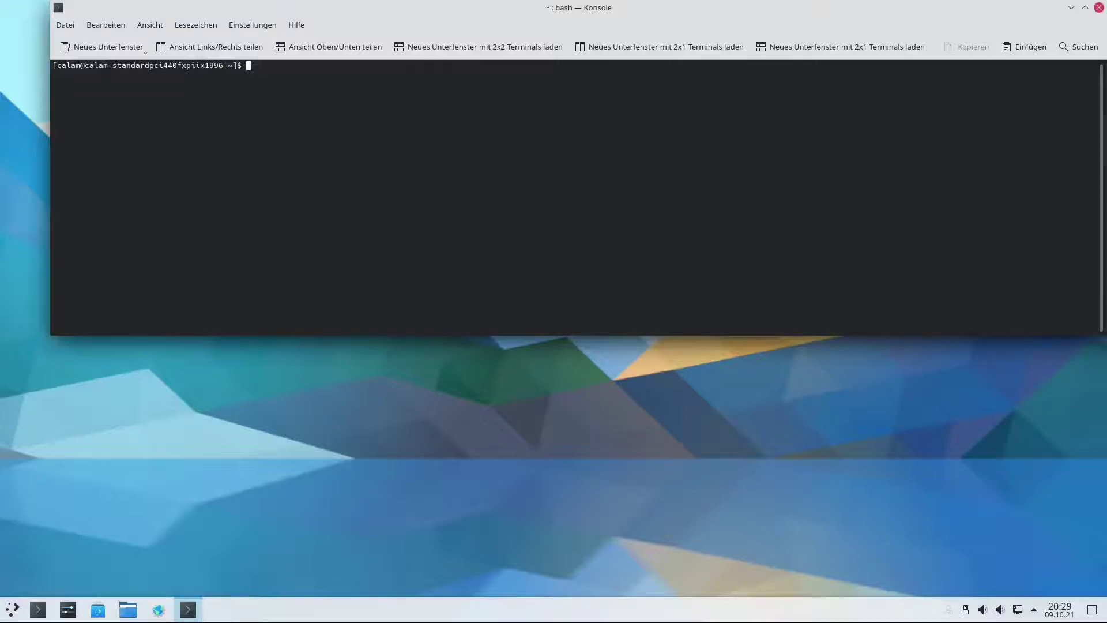
Run sudo pacman -Syyu with the admin password, then try sudo pacman -S inxi.
{"action": "type", "text": "sudo pacman -Syyu"}
{"action": "key", "text": "Return"}
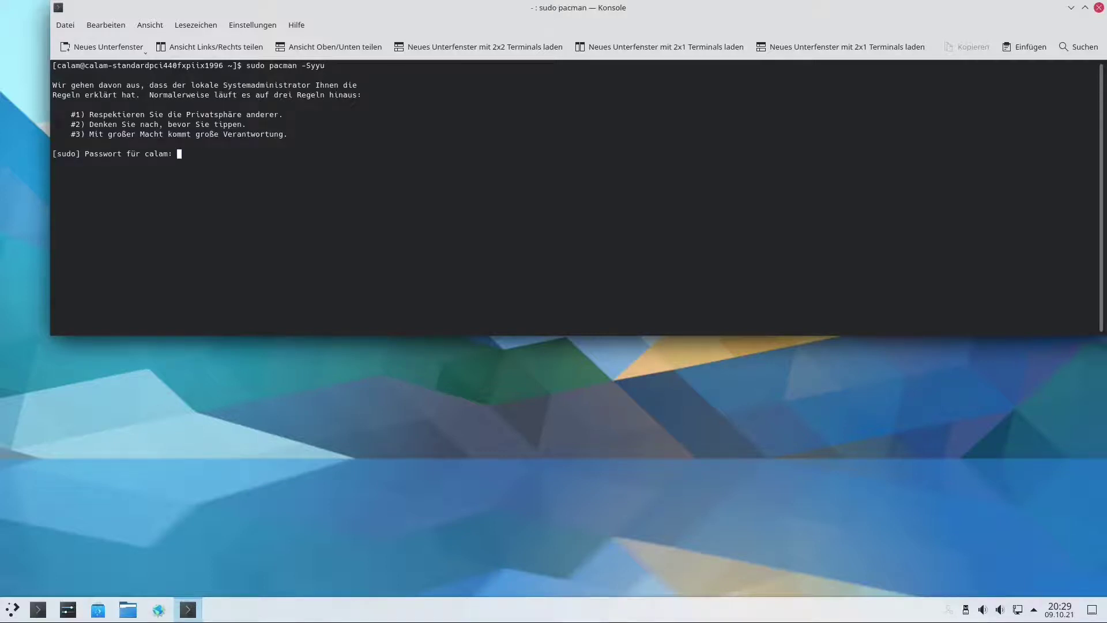
{"action": "key", "text": "Return"}
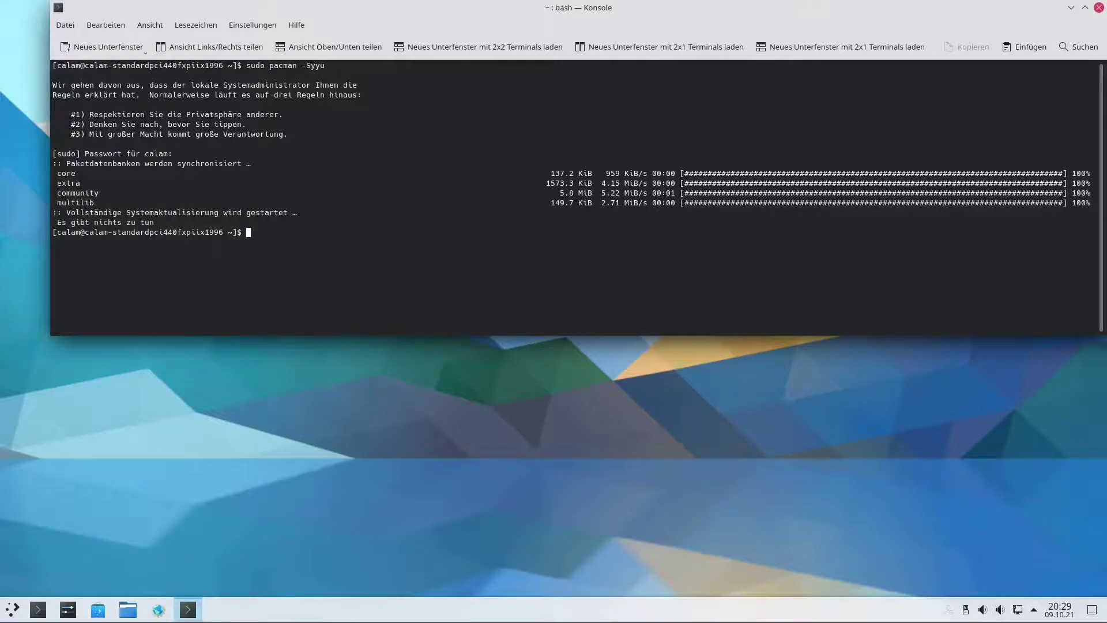
{"action": "type", "text": "sudo pacman -S inxi"}
{"action": "key", "text": "Return"}
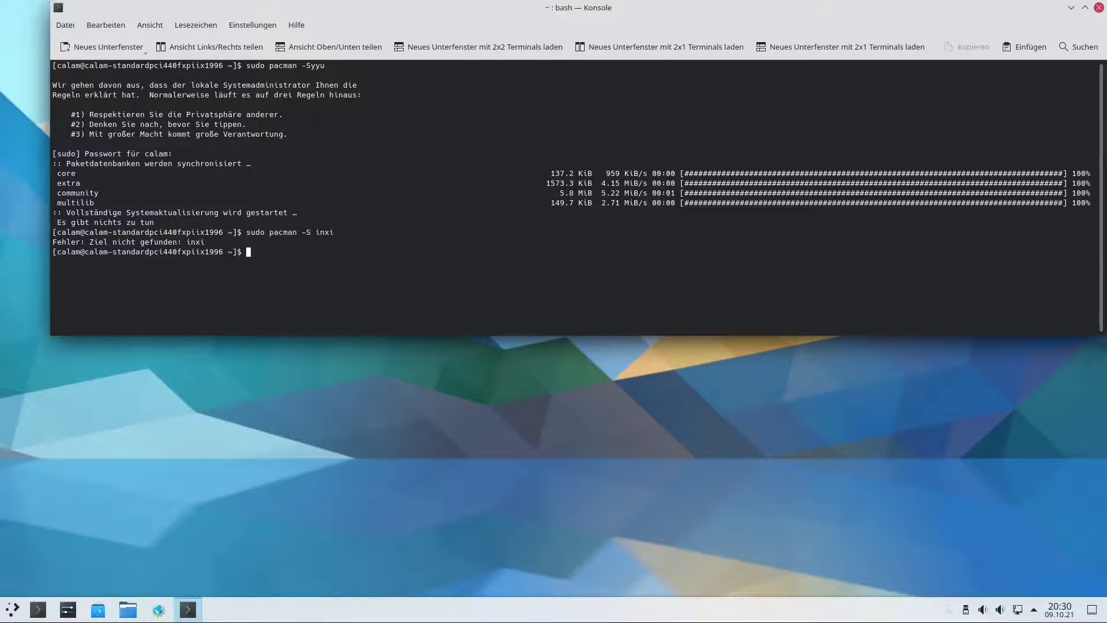
Clear the terminal and install libreoffice via pacman, choosing provider 1 (libreoffice-fresh), confirming with j, then close Konsole.
{"action": "type", "text": "clear"}
{"action": "key", "text": "Return"}
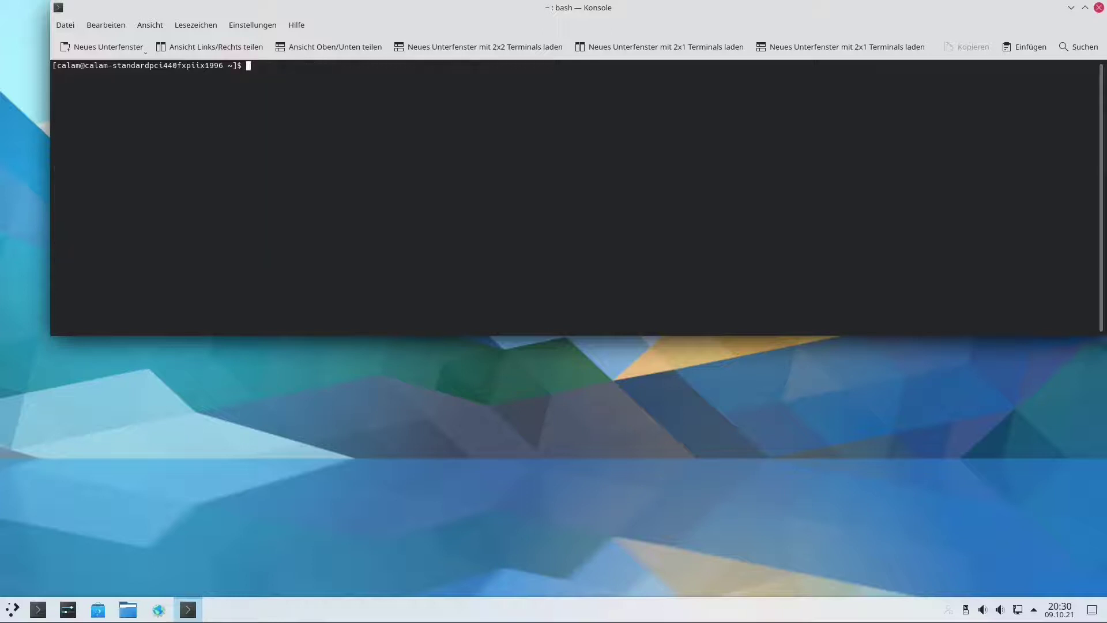
{"action": "type", "text": "sudo "}
{"action": "type", "text": "pacman "}
{"action": "type", "text": "-S"}
{"action": "type", "text": " libre"}
{"action": "type", "text": "office"}
{"action": "key", "text": "Return"}
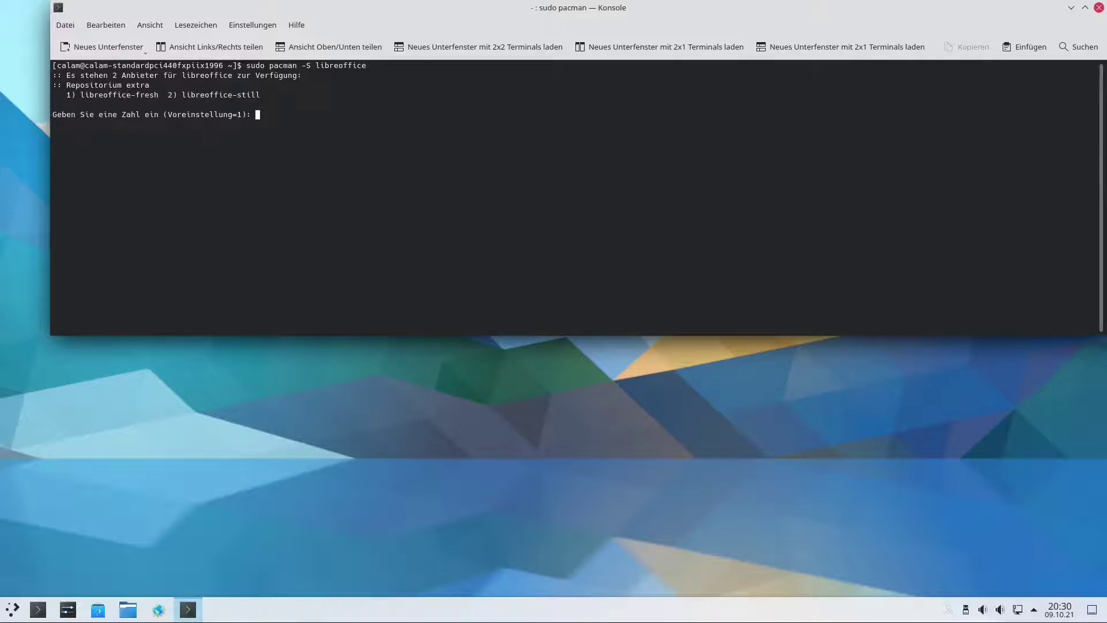
{"action": "type", "text": "1"}
{"action": "key", "text": "Return"}
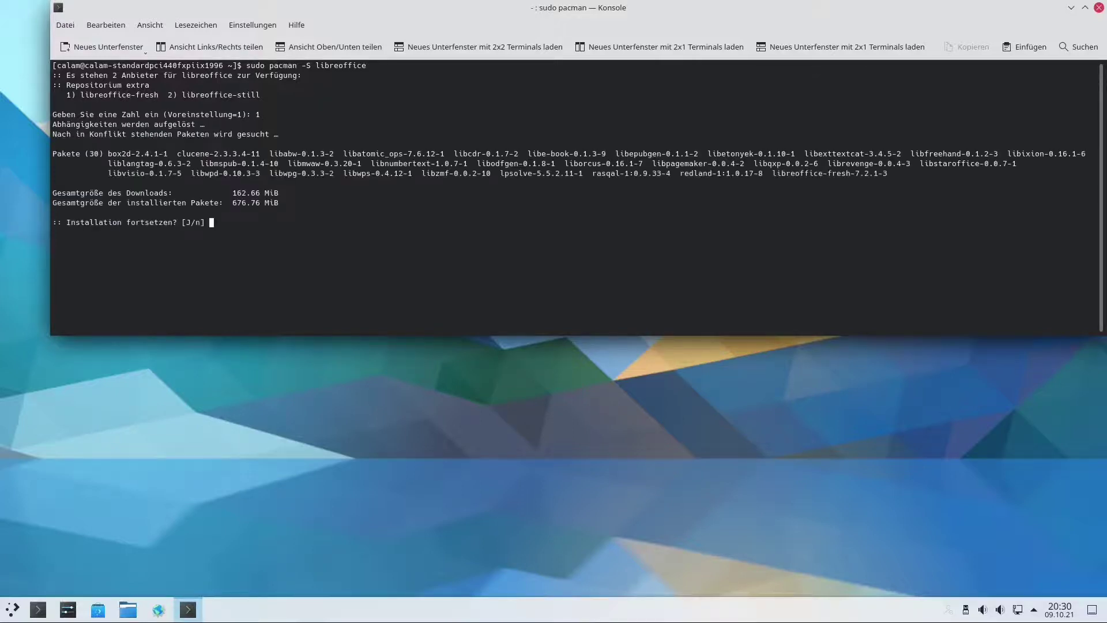
{"action": "type", "text": "j"}
{"action": "key", "text": "Return"}
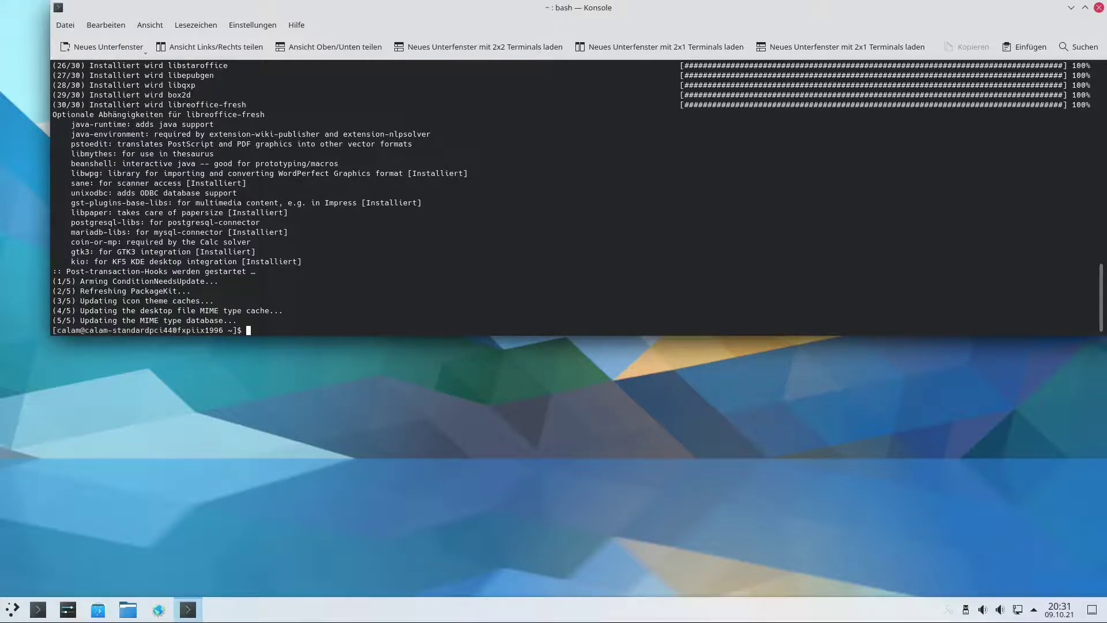
{"action": "key", "text": "ctrl+d"}
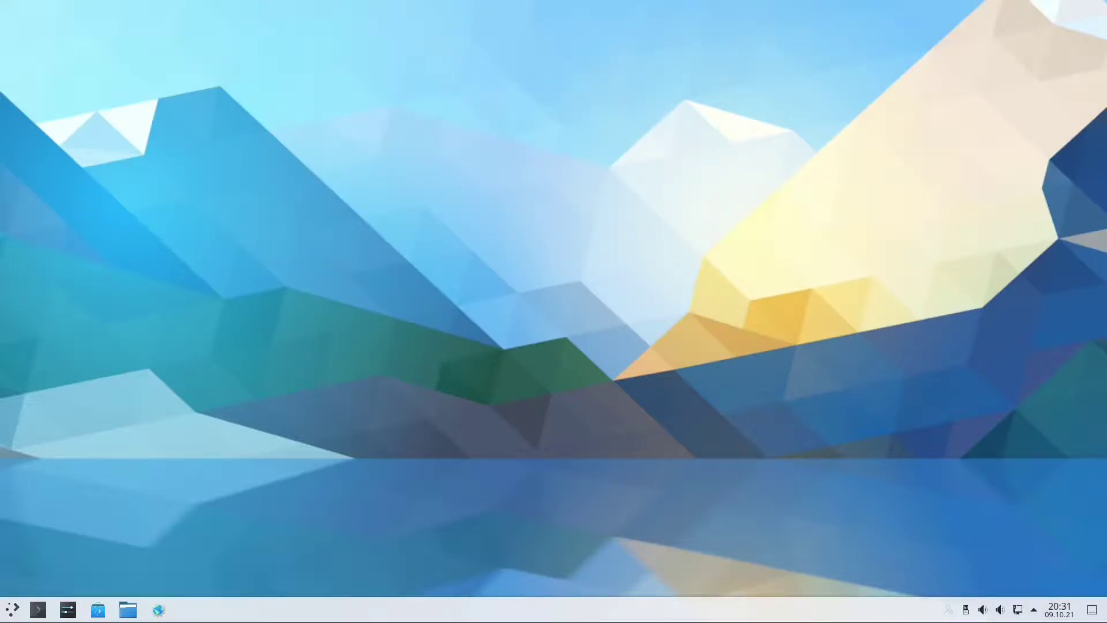
Launch LibreOffice from the launcher's Büroprogramme category to open a blank Writer document.
{"action": "left_click", "coordinate": [13, 610]}
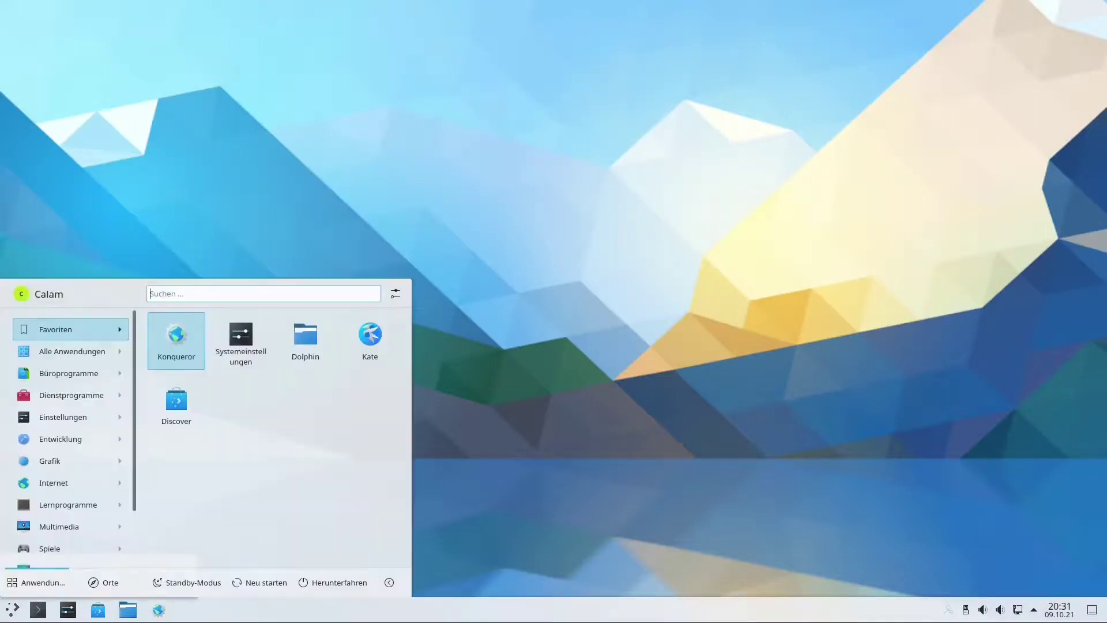
{"action": "mouse_move", "coordinate": [64, 416]}
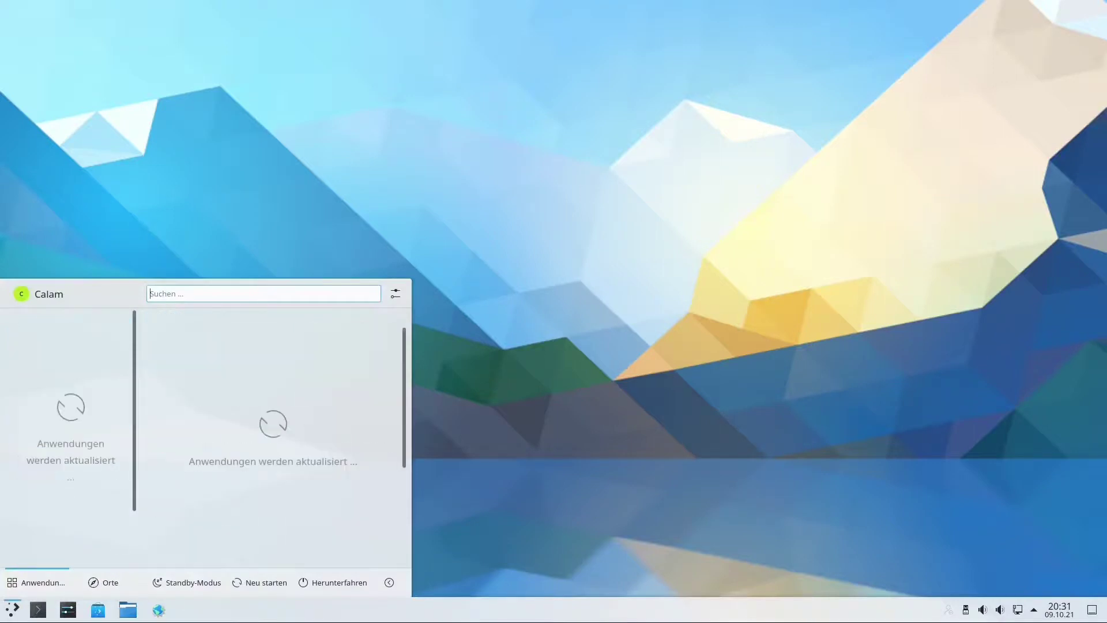
{"action": "mouse_move", "coordinate": [70, 483]}
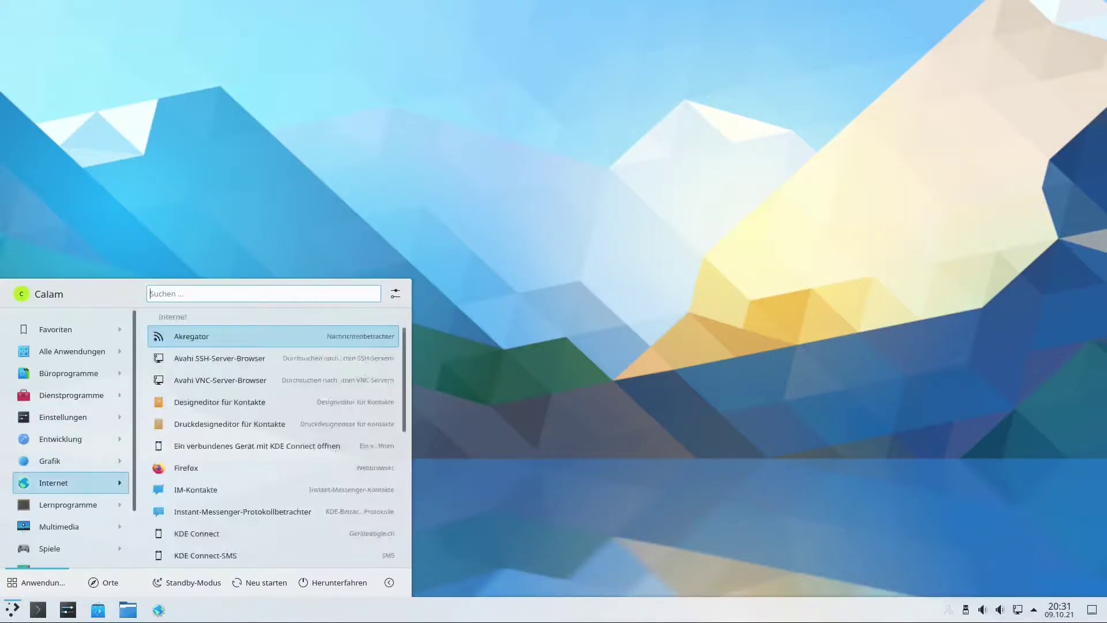
{"action": "mouse_move", "coordinate": [71, 374]}
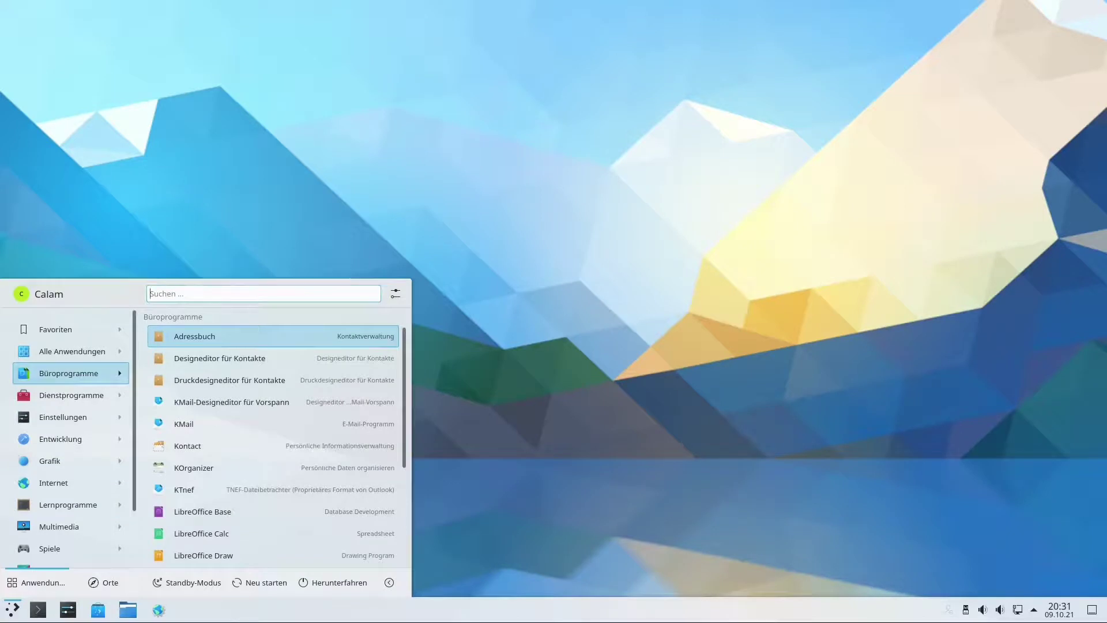
{"action": "key", "text": "Down"}
{"action": "key", "text": "Down"}
{"action": "key", "text": "Down"}
{"action": "key", "text": "Down"}
{"action": "key", "text": "Down"}
{"action": "key", "text": "Down"}
{"action": "key", "text": "Down"}
{"action": "key", "text": "Down"}
{"action": "key", "text": "Down"}
{"action": "key", "text": "Down"}
{"action": "key", "text": "Down"}
{"action": "key", "text": "Down"}
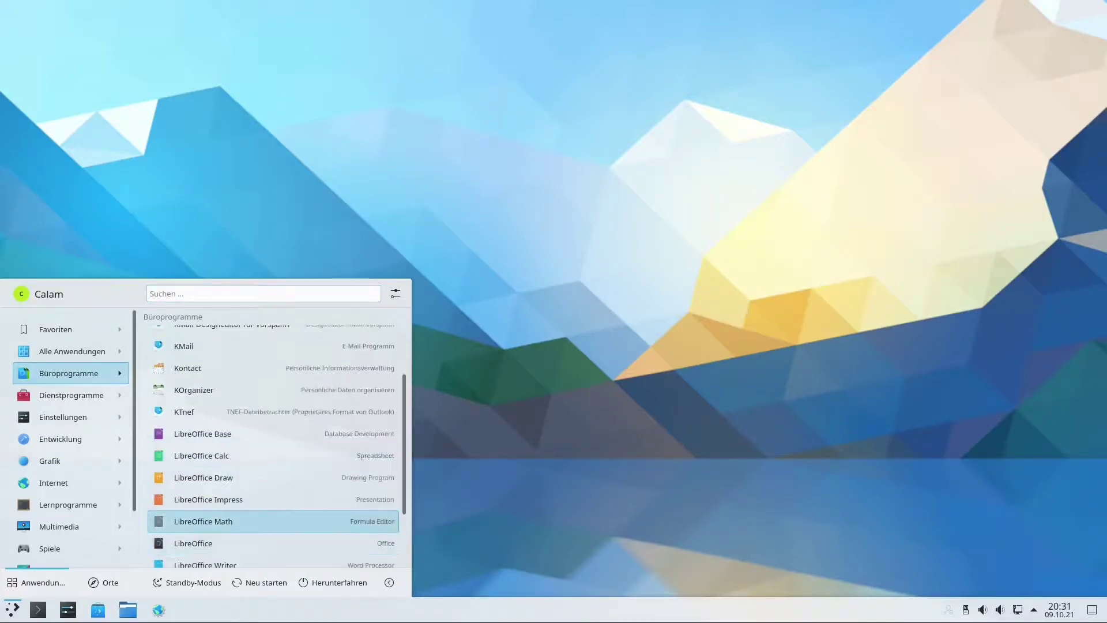
{"action": "key", "text": "Down"}
{"action": "key", "text": "Down"}
{"action": "key", "text": "Up"}
{"action": "key", "text": "Return"}
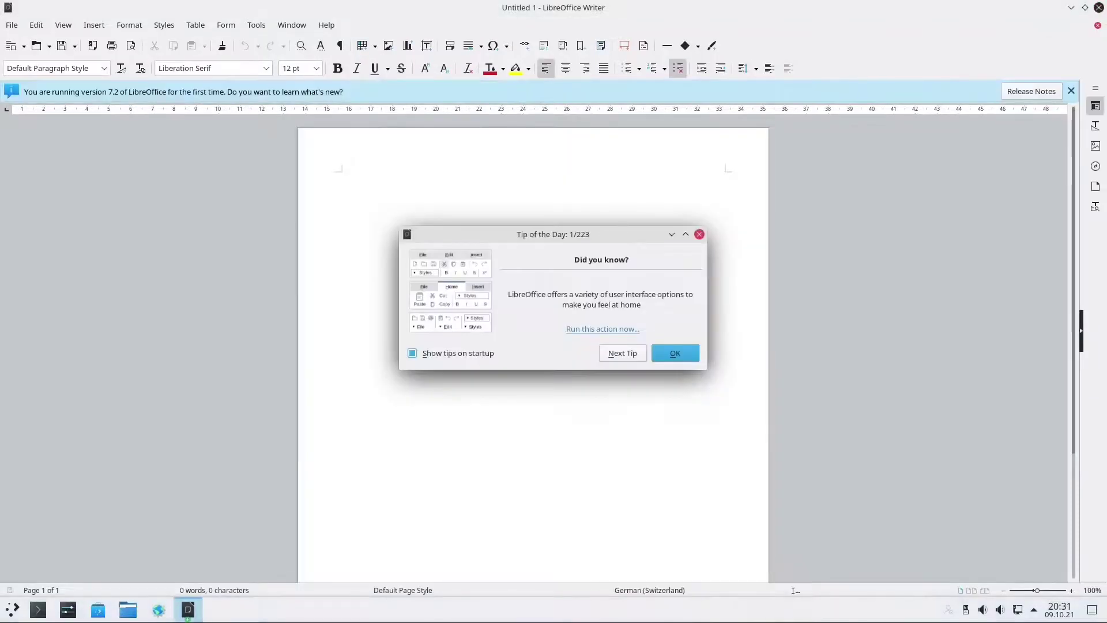
Dismiss Tip of the Day, check version 7.2.1.2 in Help > About LibreOffice, then close Writer.
{"action": "key", "text": "Return"}
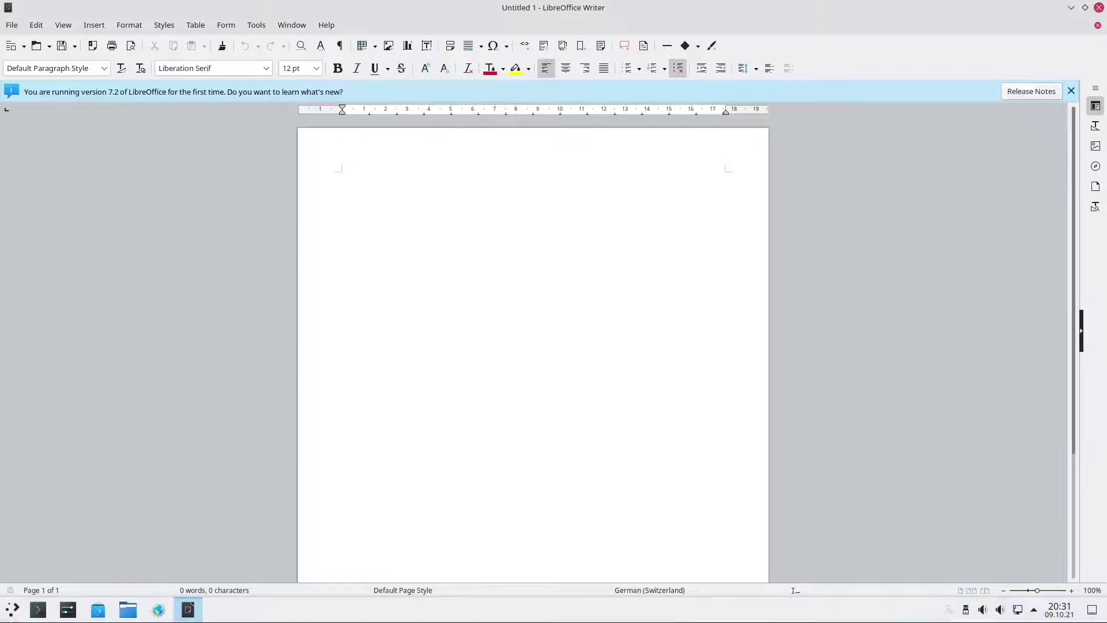
{"action": "left_click", "coordinate": [326, 24]}
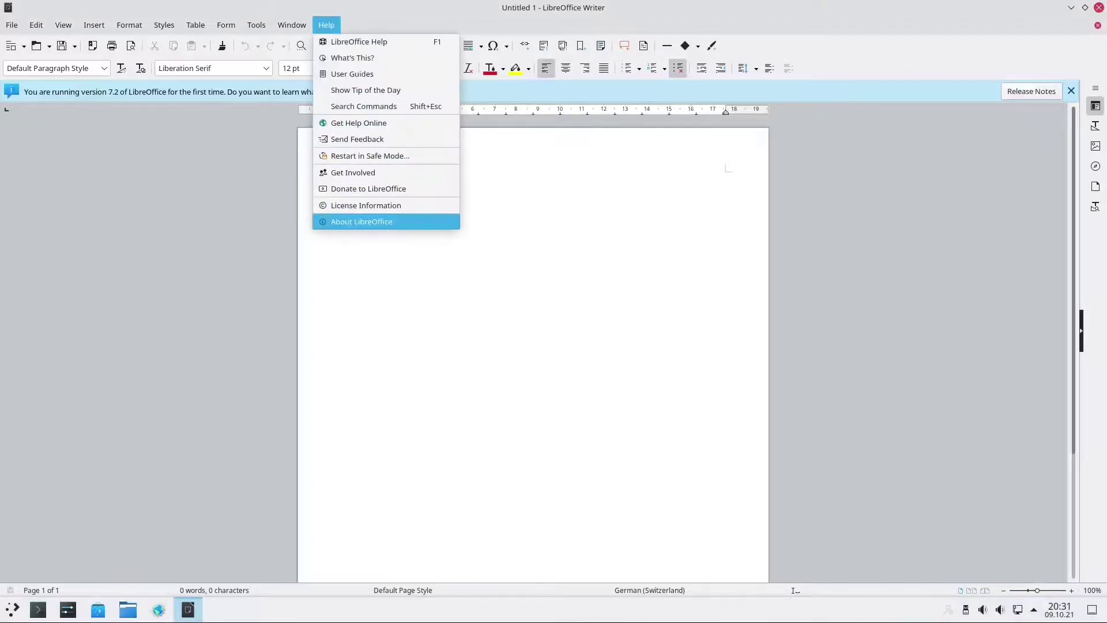
{"action": "left_click", "coordinate": [362, 222]}
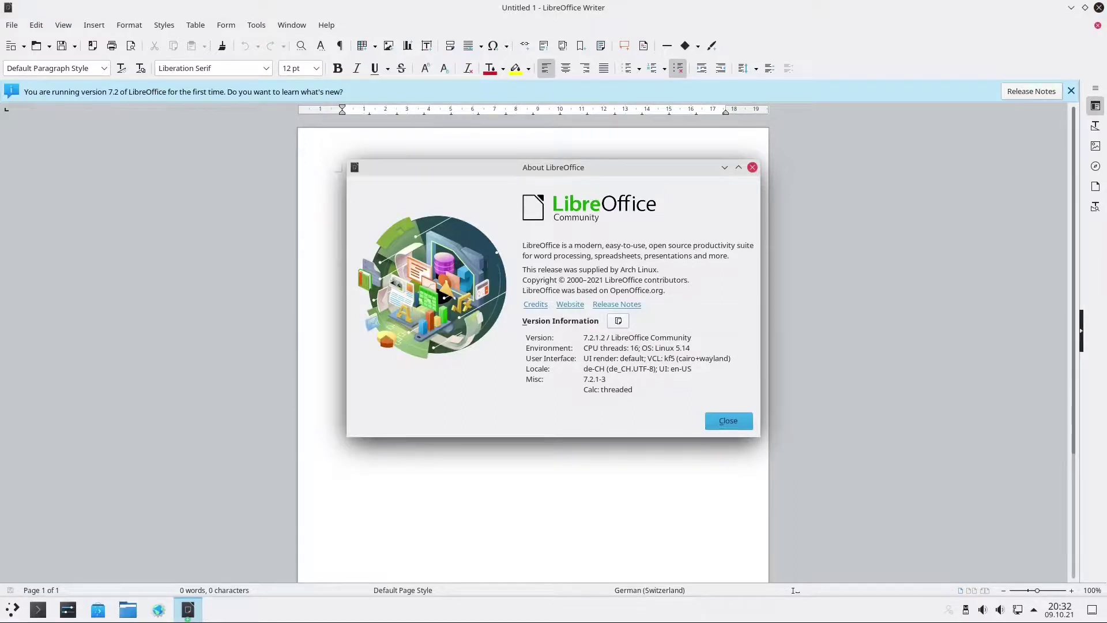
{"action": "left_click", "coordinate": [728, 420]}
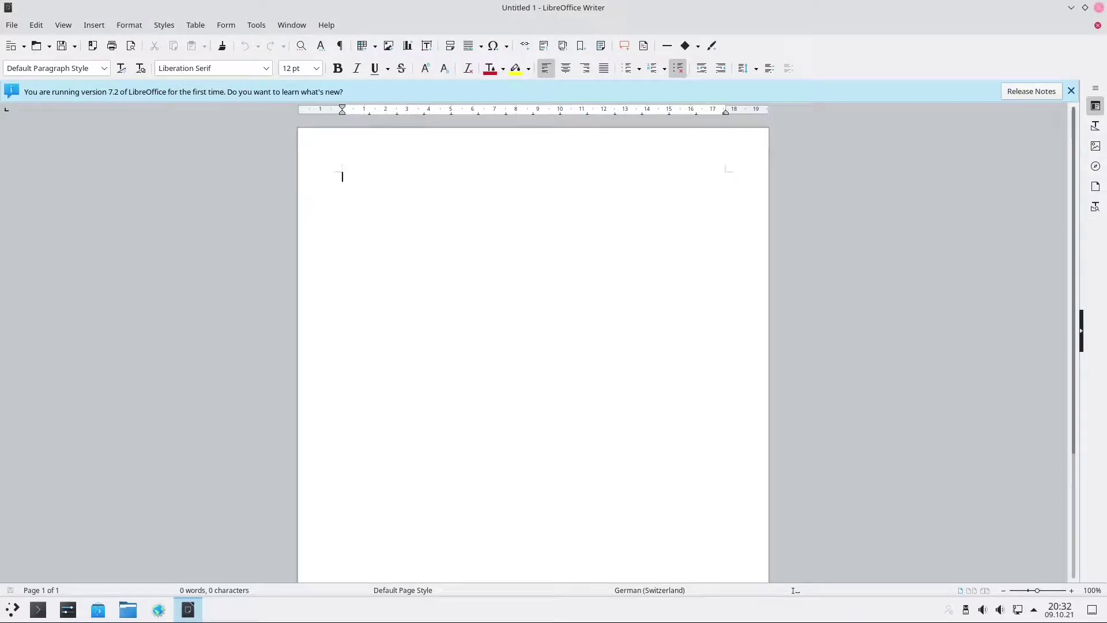
{"action": "left_click", "coordinate": [1099, 8]}
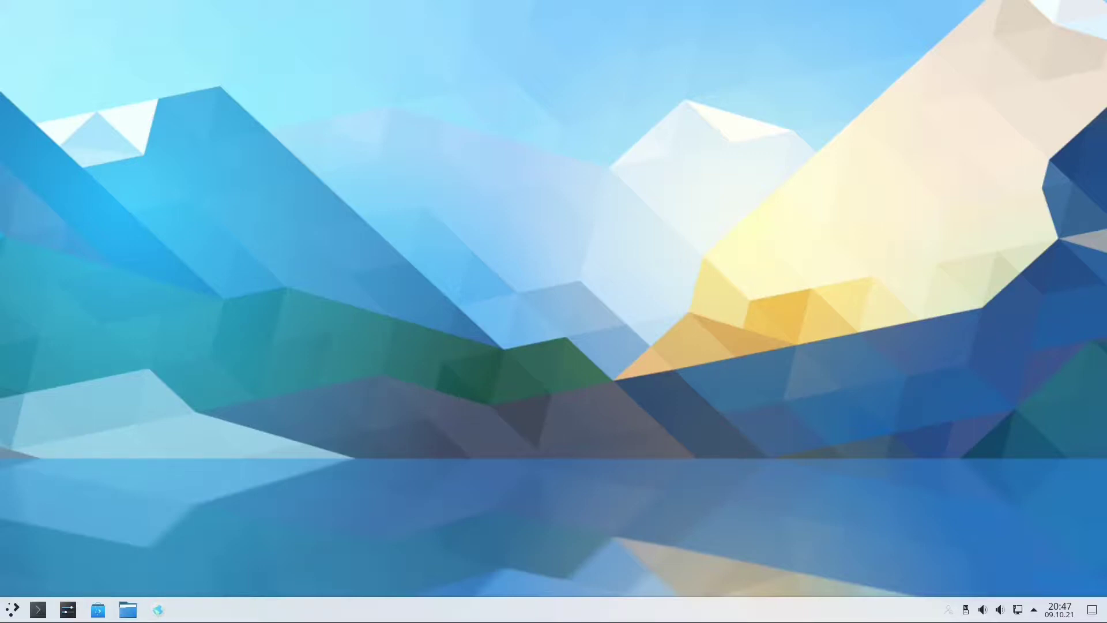
In a new Konsole, run sudo pacman -S libreoffice-fresh-de, enter the password, confirm with j, then close Konsole.
{"action": "left_click", "coordinate": [38, 610]}
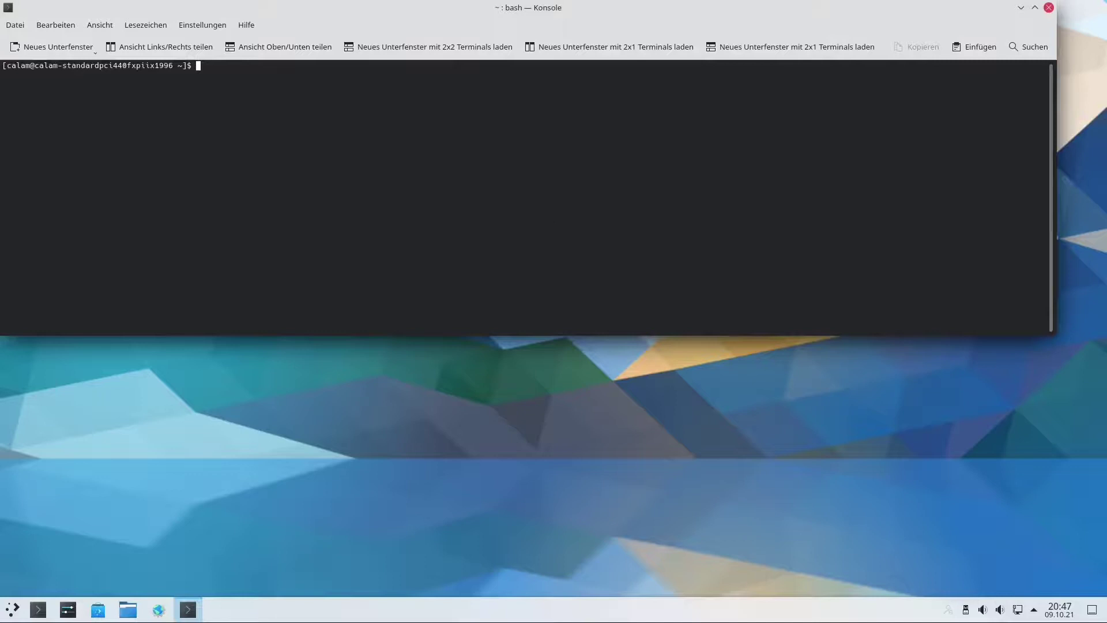
{"action": "type", "text": "sudo pacman -S libreoffice-fres"}
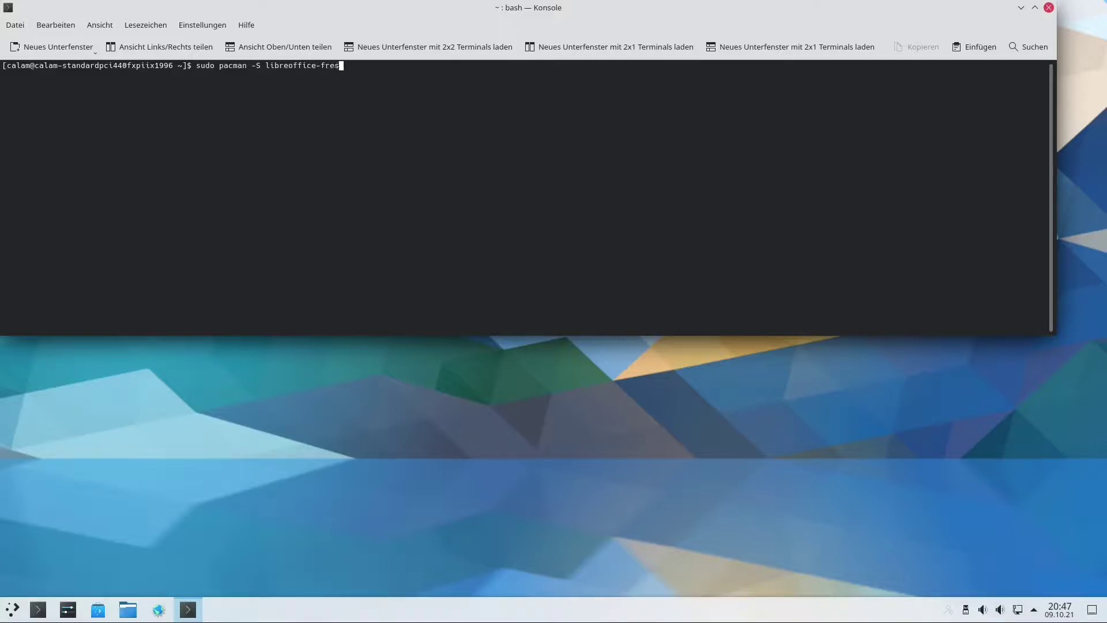
{"action": "type", "text": "h-de"}
{"action": "key", "text": "Return"}
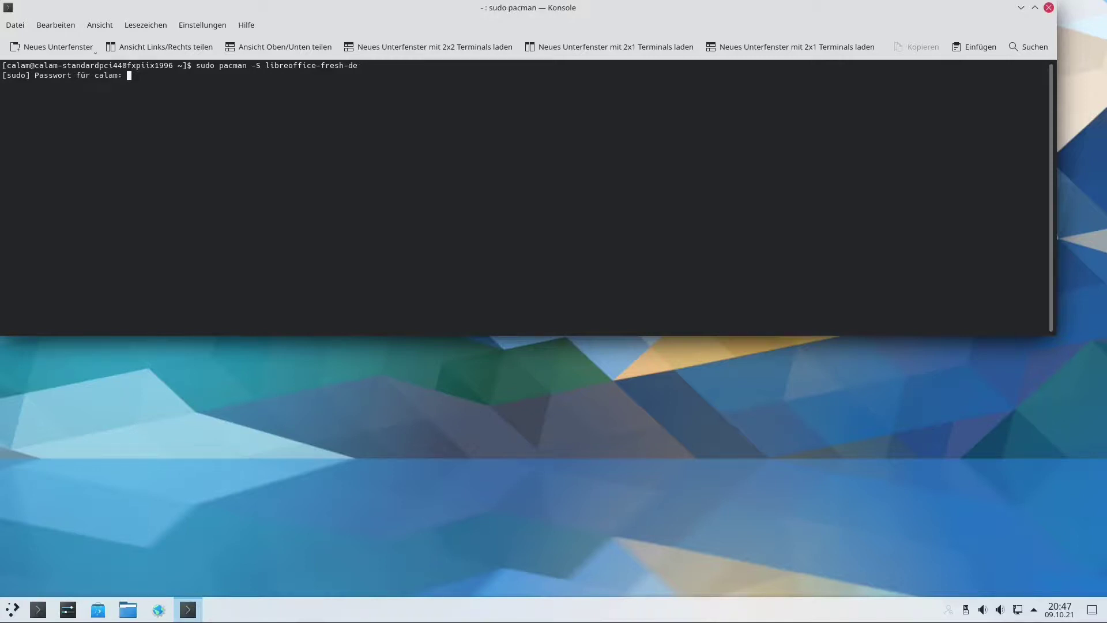
{"action": "key", "text": "Return"}
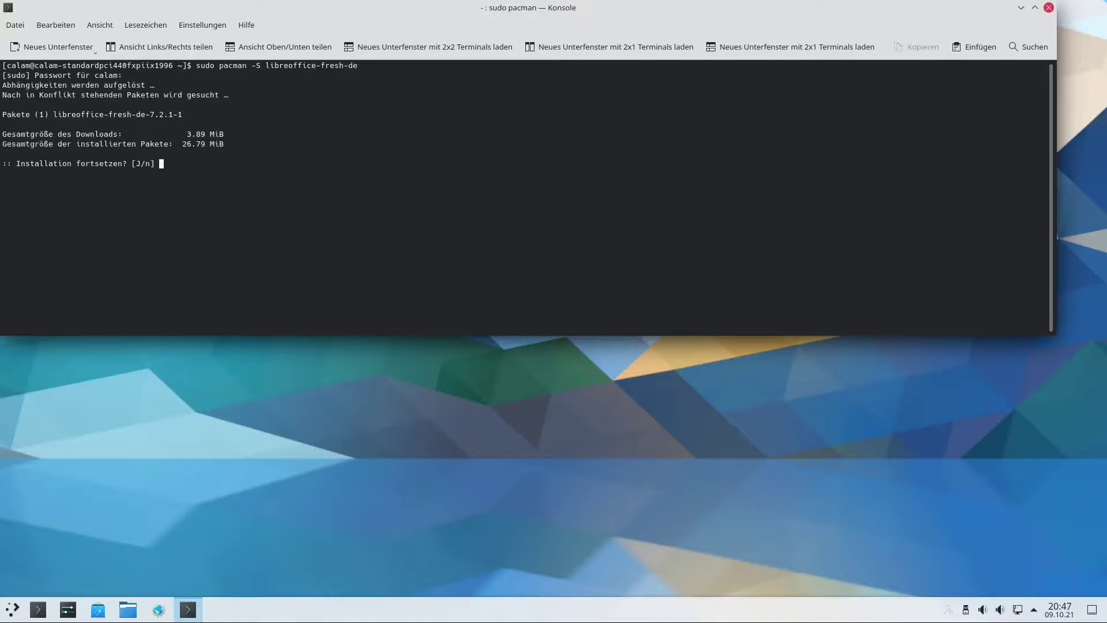
{"action": "type", "text": "j"}
{"action": "key", "text": "Return"}
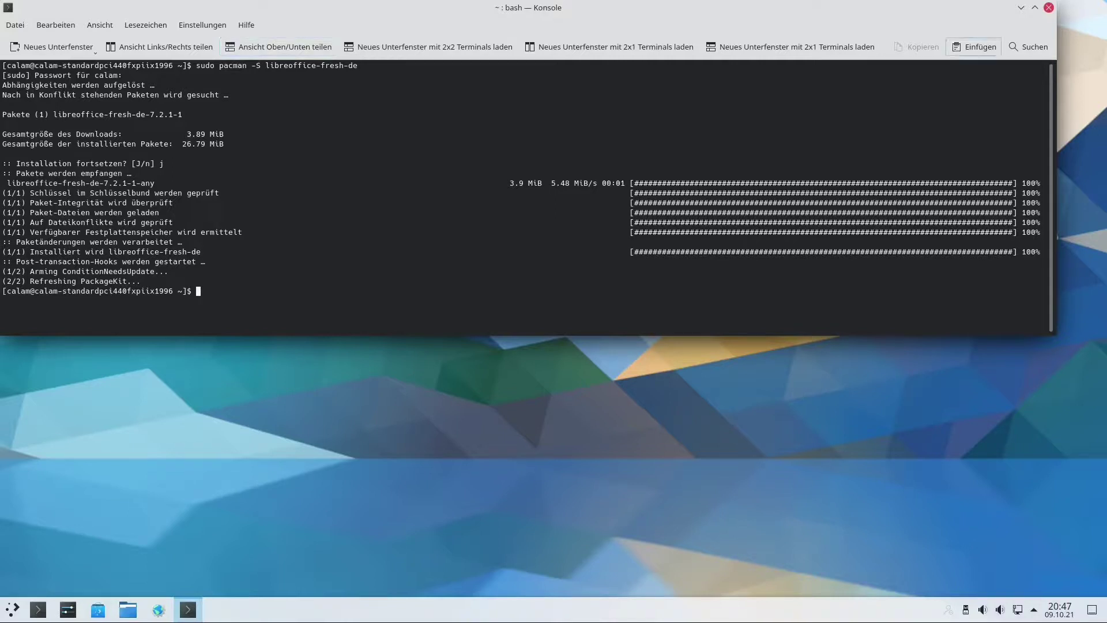
{"action": "left_click", "coordinate": [1049, 8]}
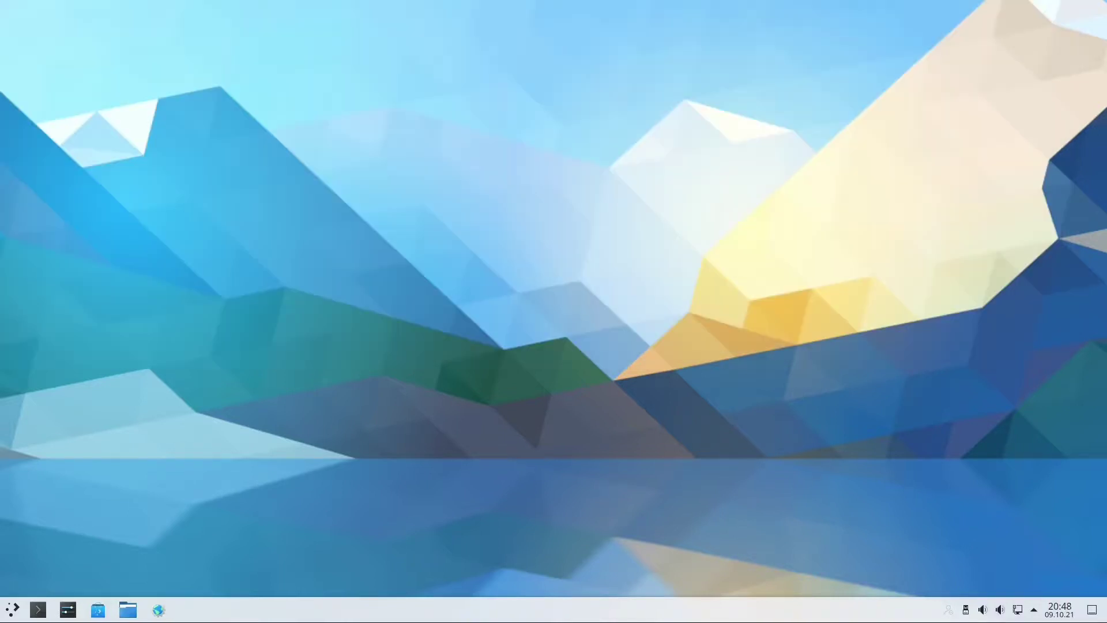
Start LibreOffice Writer from the launcher's Büroprogramme category, now in German.
{"action": "left_click", "coordinate": [12, 610]}
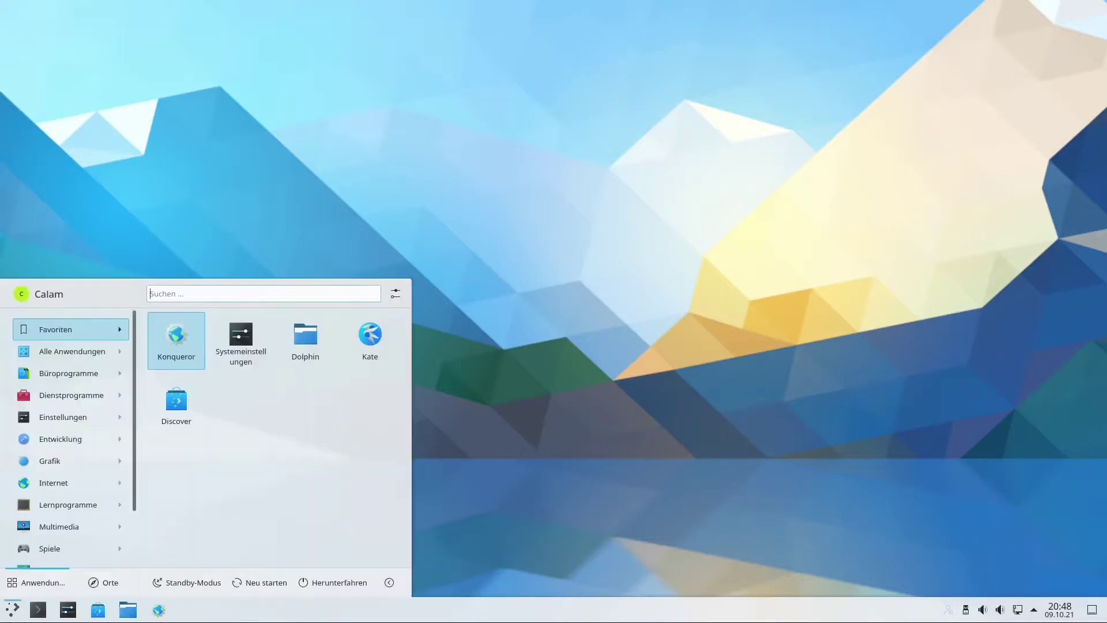
{"action": "mouse_move", "coordinate": [69, 373]}
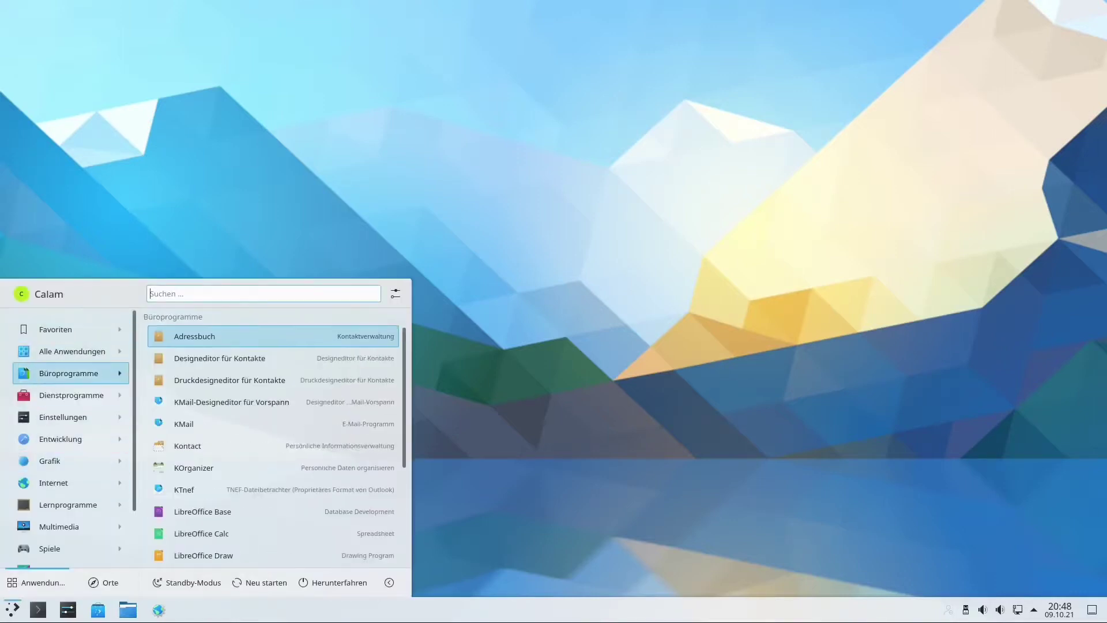
{"action": "scroll", "coordinate": [271, 490], "scroll_direction": "down", "scroll_amount": 3}
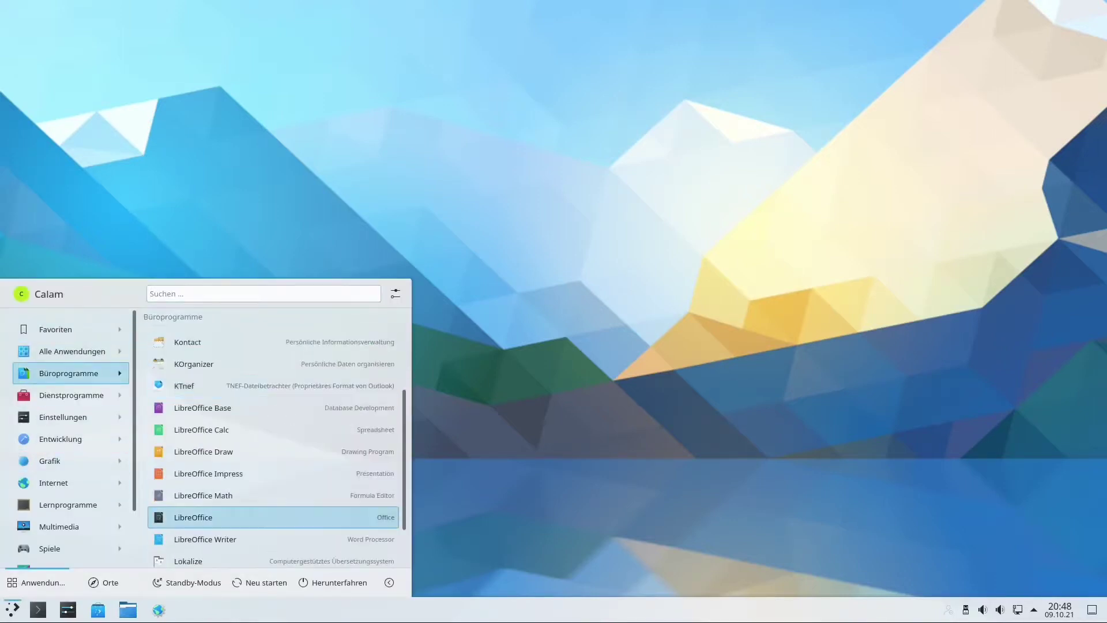
{"action": "left_click", "coordinate": [205, 539]}
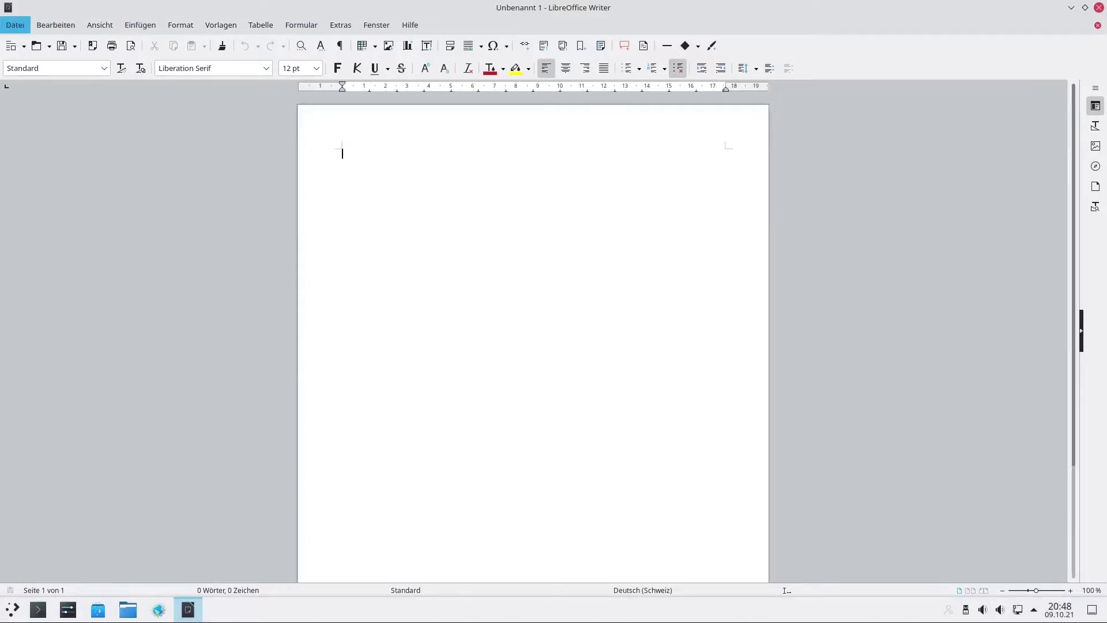
Check version 7.2.1.2 under Hilfe > Über LibreOffice, close the dialog, and quit Writer with Ctrl+Q.
{"action": "left_click", "coordinate": [15, 25]}
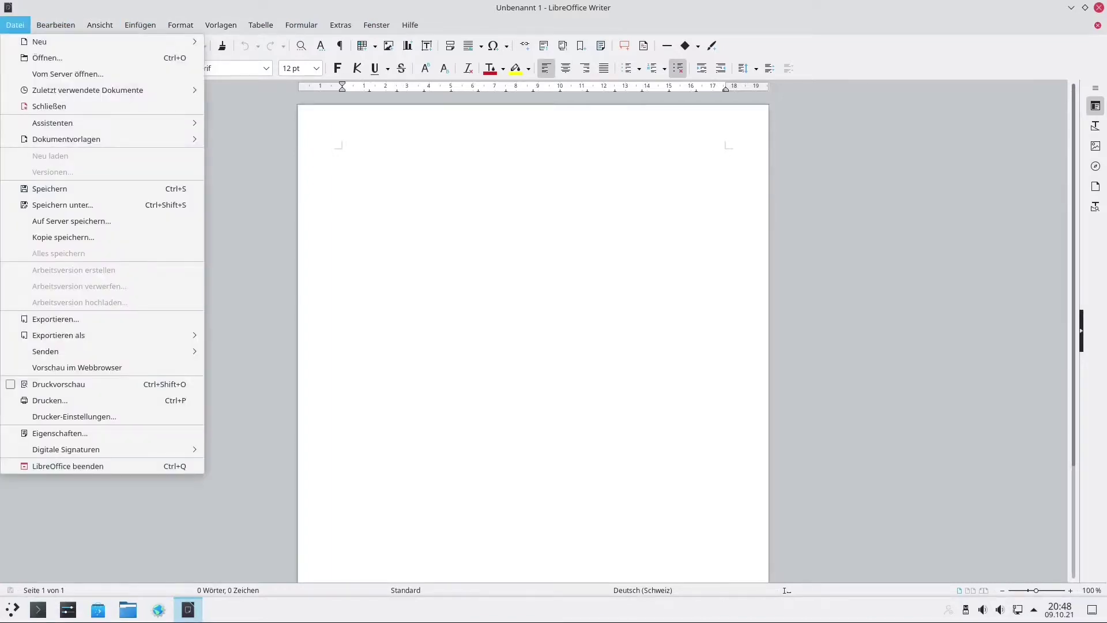
{"action": "left_click", "coordinate": [15, 25]}
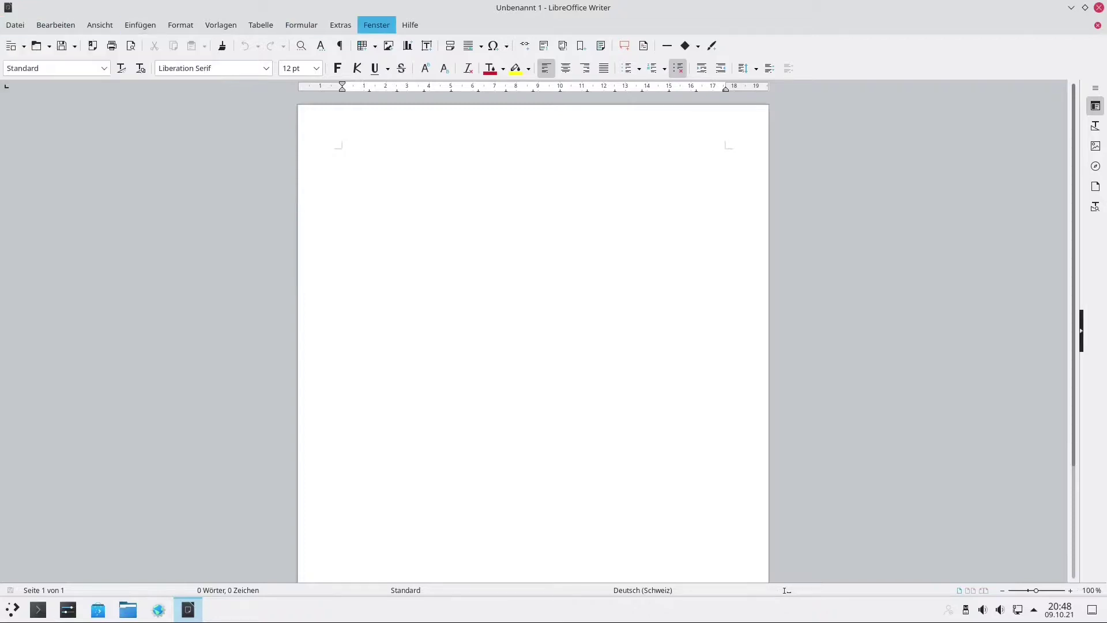
{"action": "left_click", "coordinate": [410, 25]}
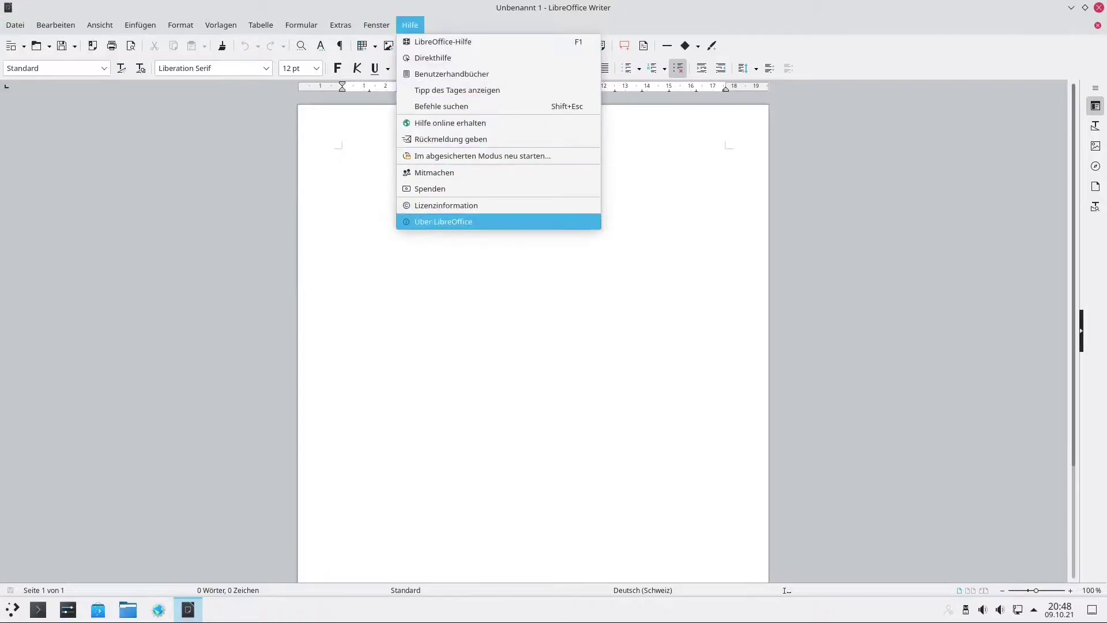
{"action": "left_click", "coordinate": [443, 221]}
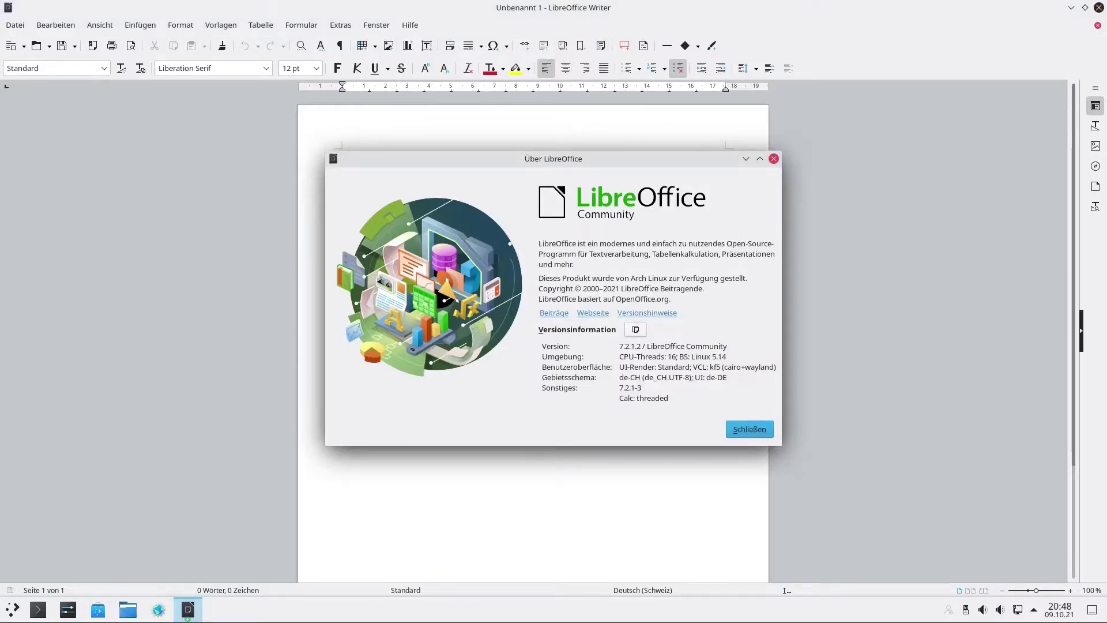
{"action": "left_click", "coordinate": [750, 429]}
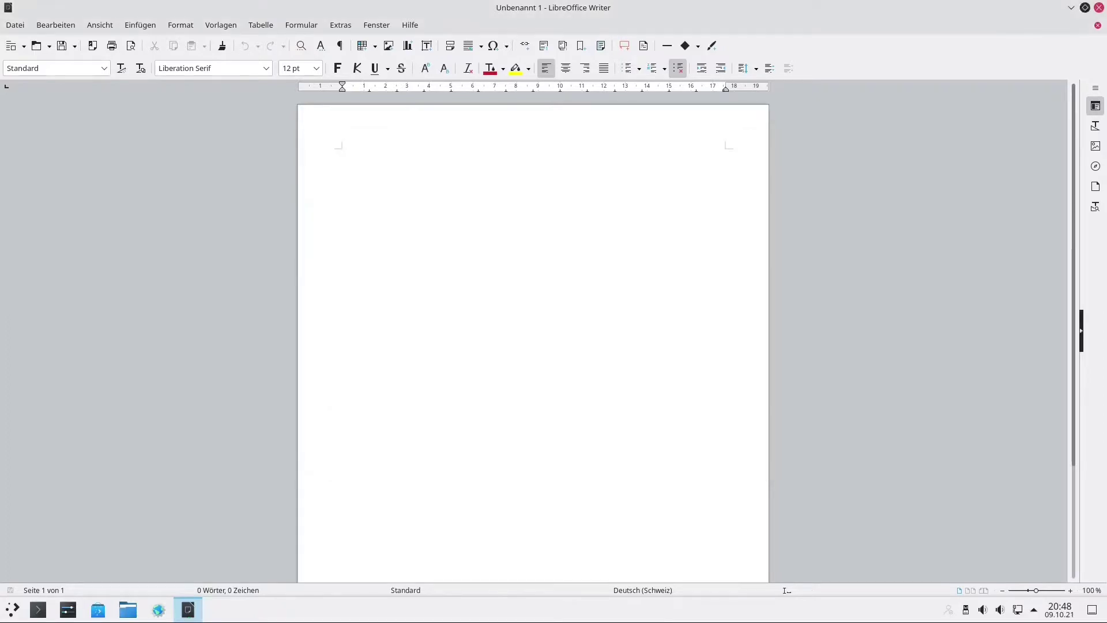
{"action": "key", "text": "ctrl+q"}
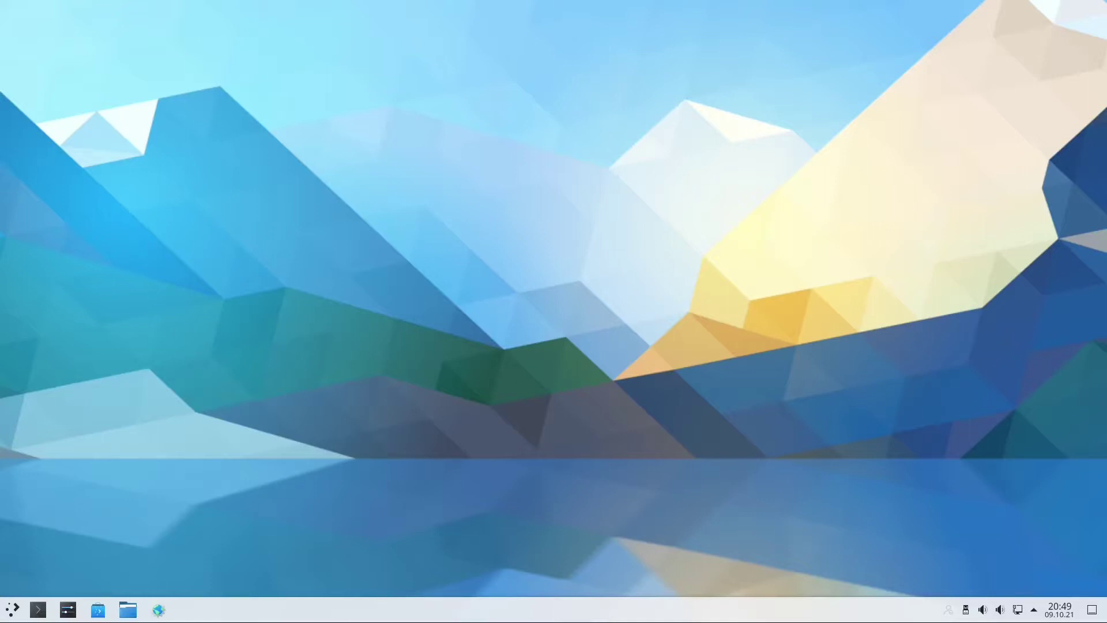
Open 'Arbeitsfläche und Hintergrundbild einrichten' from the desktop context menu and scroll through the wallpaper thumbnails.
{"action": "right_click", "coordinate": [387, 250]}
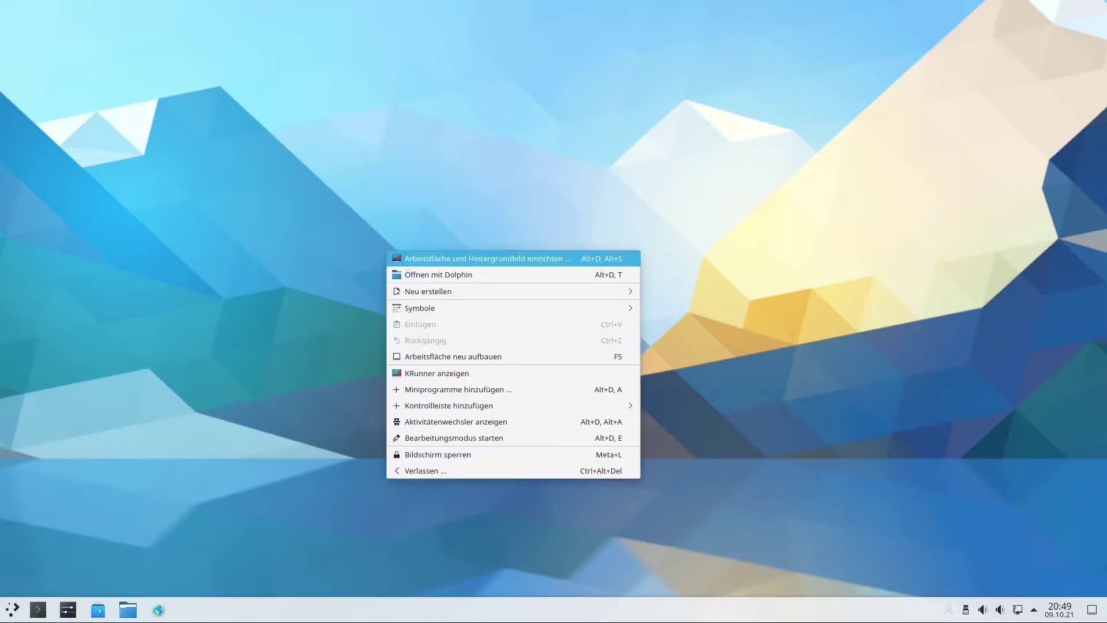
{"action": "key", "text": "Return"}
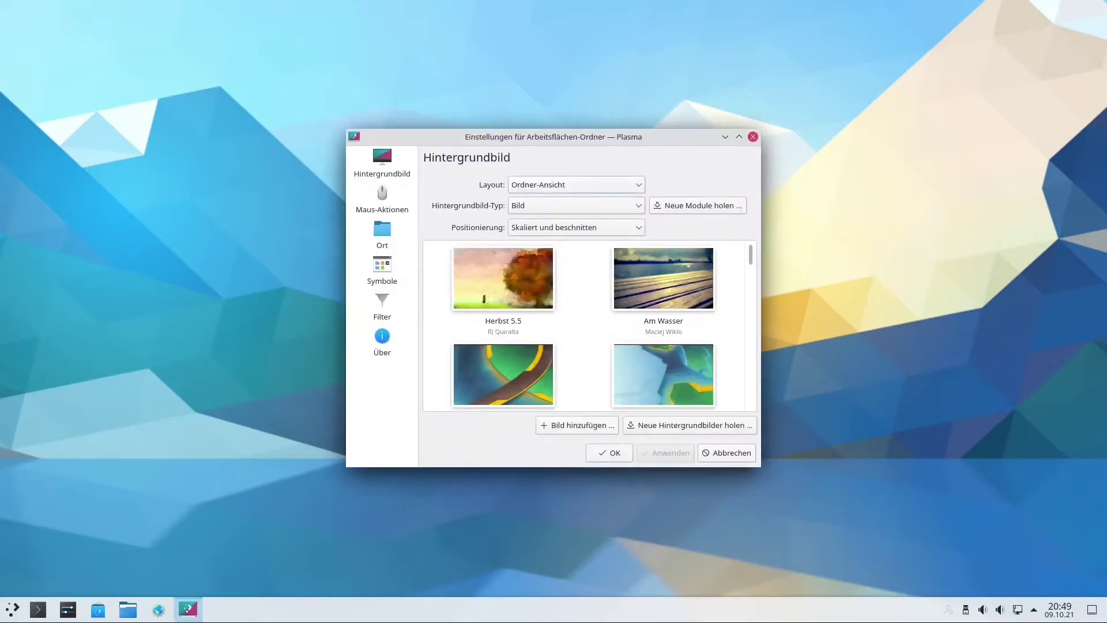
{"action": "scroll", "coordinate": [503, 319], "scroll_direction": "down", "scroll_amount": 5}
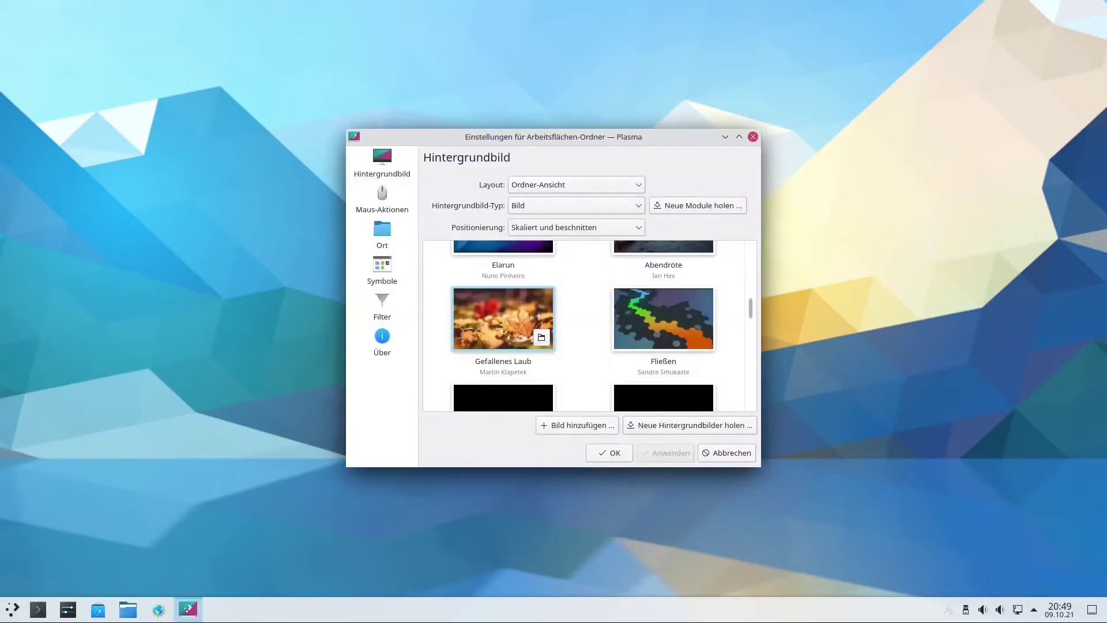
{"action": "scroll", "coordinate": [503, 294], "scroll_direction": "down", "scroll_amount": 8}
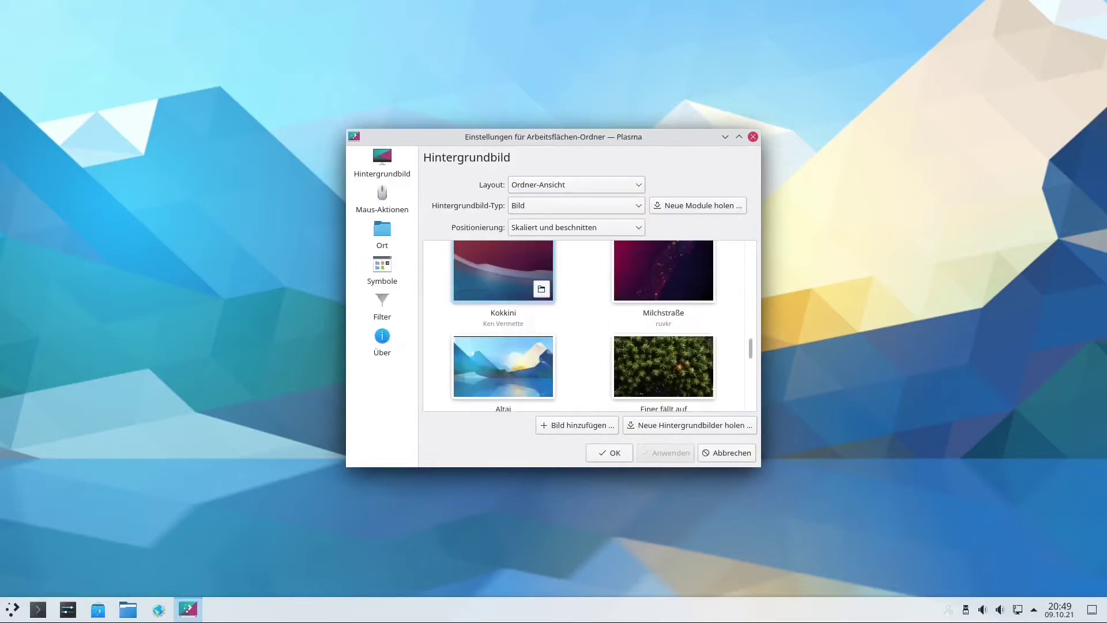
{"action": "scroll", "coordinate": [504, 271], "scroll_direction": "down", "scroll_amount": 3}
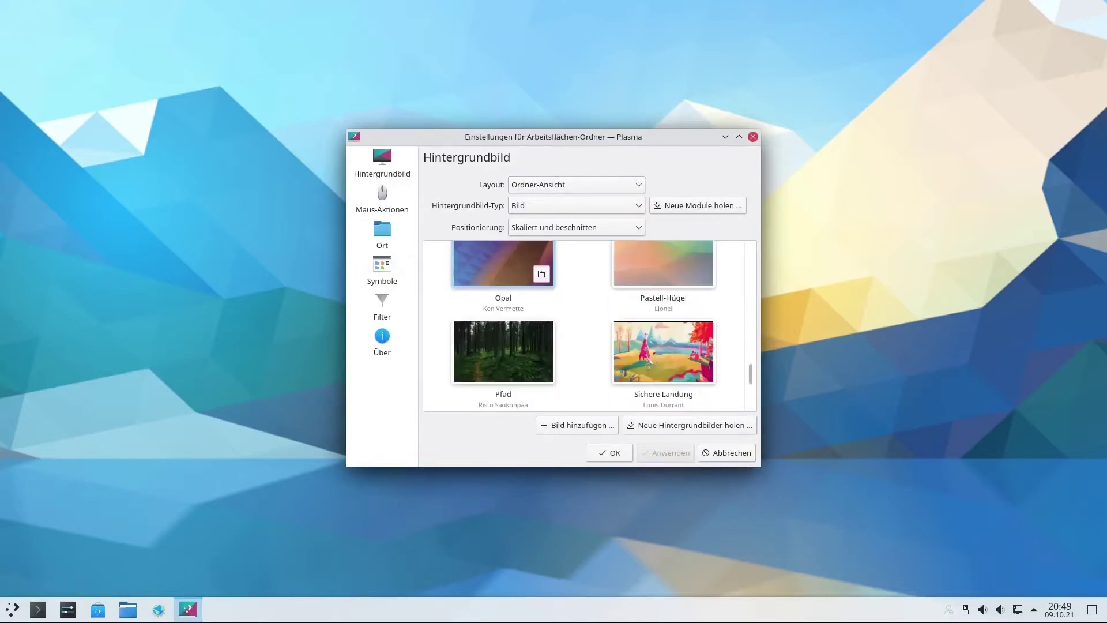
{"action": "scroll", "coordinate": [504, 271], "scroll_direction": "down", "scroll_amount": 3}
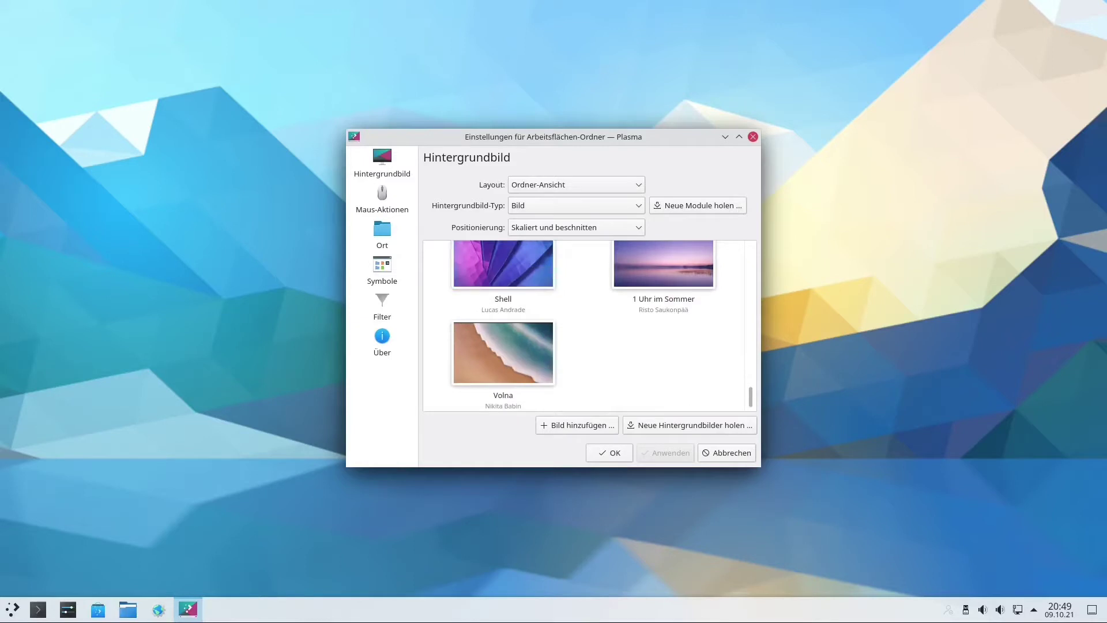
Open the 'Neue Hintergrundbilder holen ...' download window and maximize it.
{"action": "left_click", "coordinate": [690, 425]}
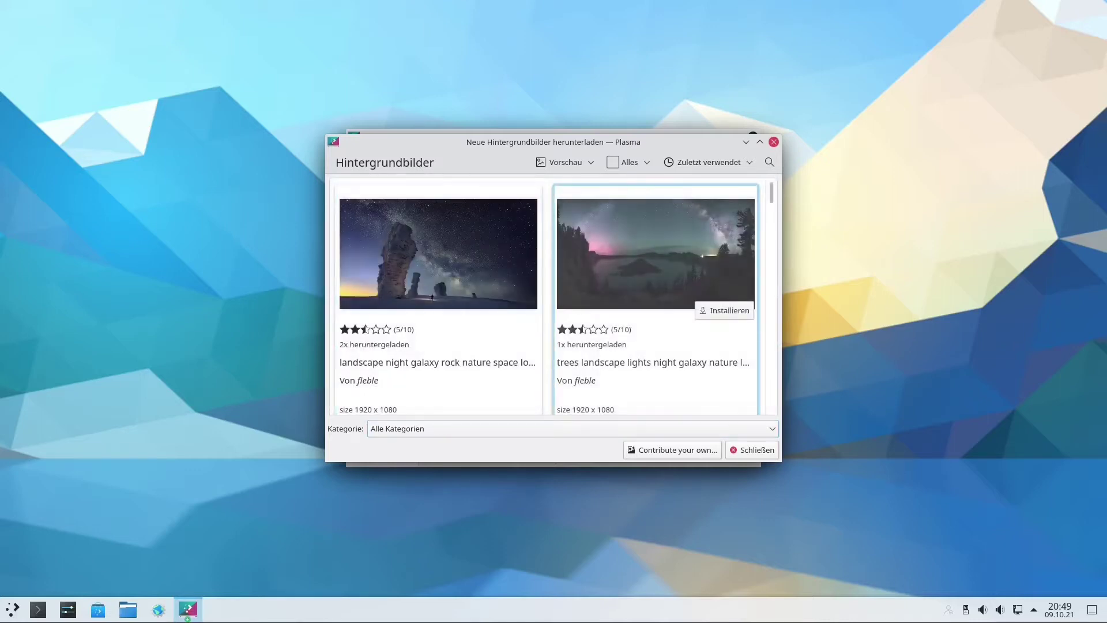
{"action": "scroll", "coordinate": [553, 297], "scroll_direction": "down", "scroll_amount": 1}
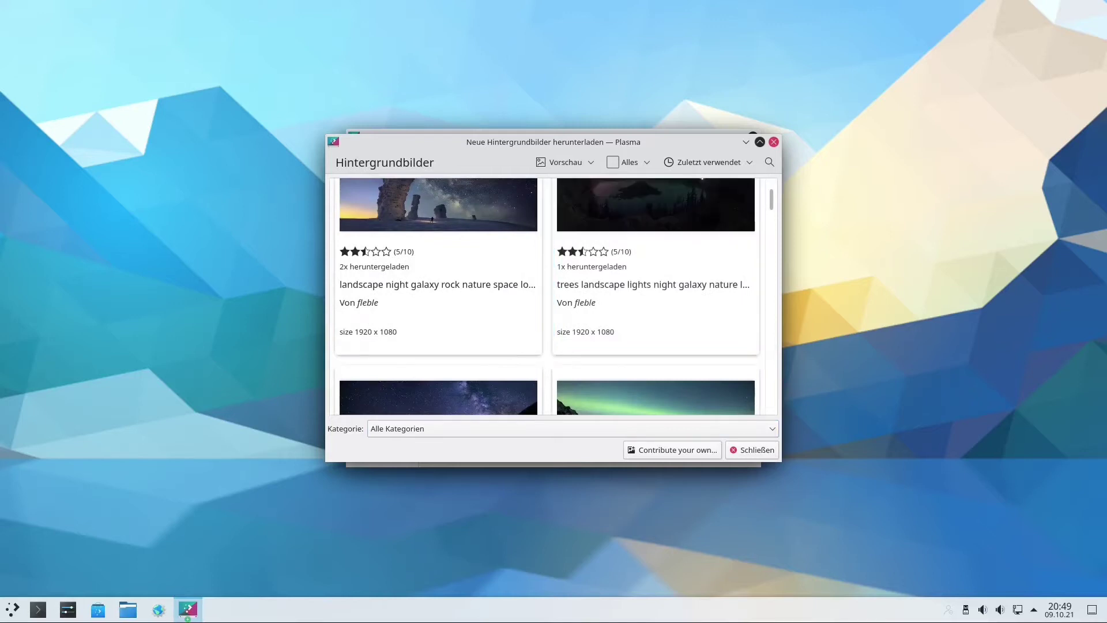
{"action": "left_click", "coordinate": [760, 142]}
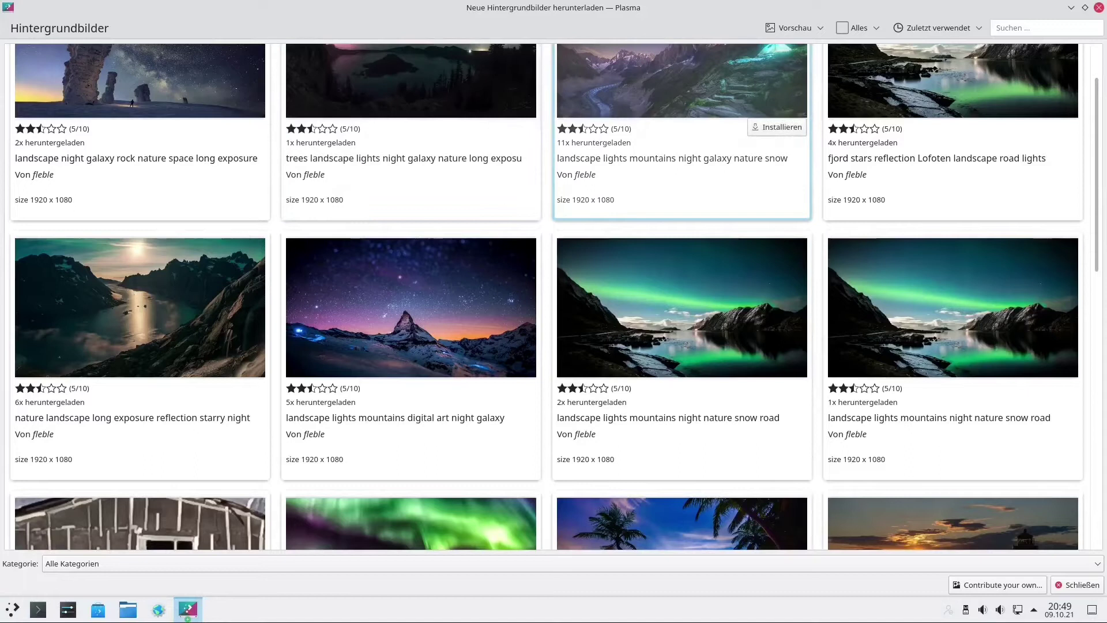
{"action": "scroll", "coordinate": [681, 173], "scroll_direction": "down", "scroll_amount": 1}
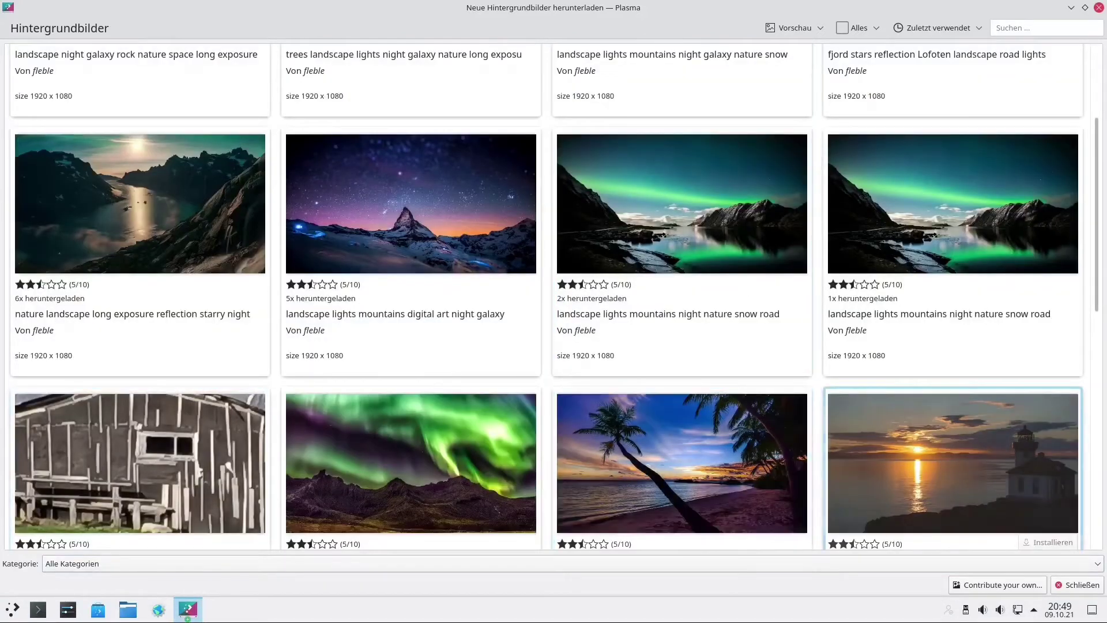
Filter downloadable wallpapers to Nature, get the snowy rock-lake reflection wallpaper, and close the window.
{"action": "left_click", "coordinate": [554, 563]}
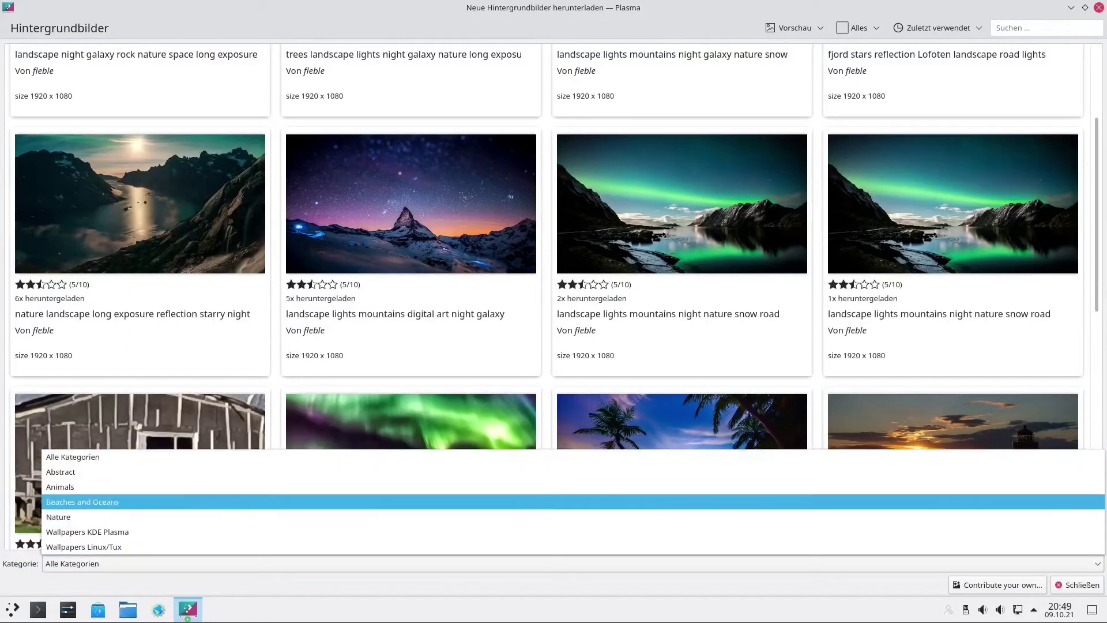
{"action": "key", "text": "Down"}
{"action": "key", "text": "Down"}
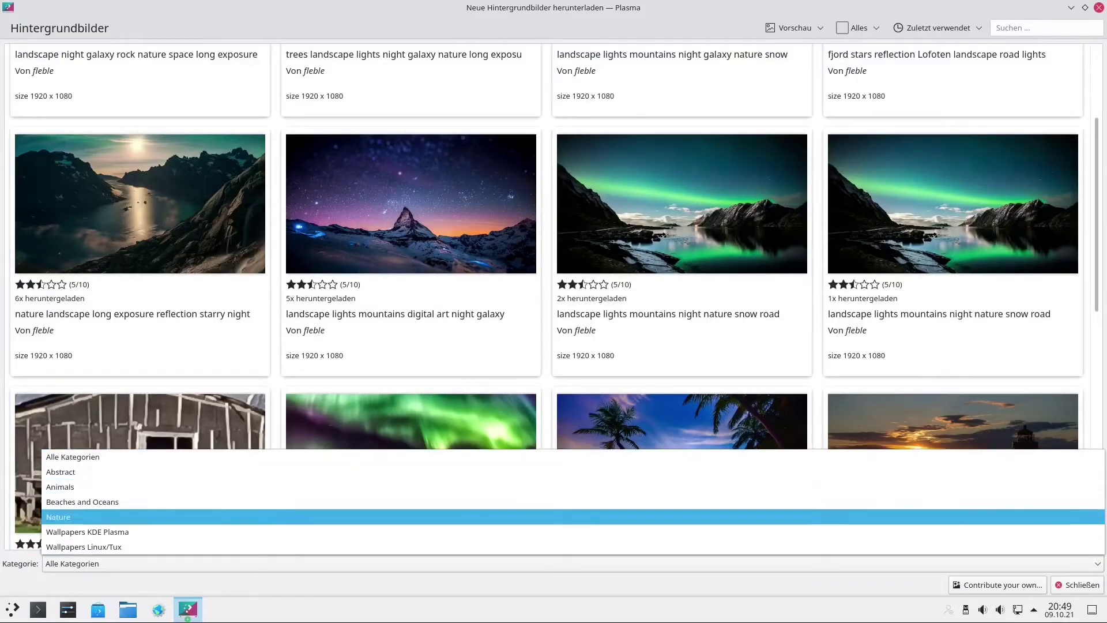
{"action": "key", "text": "Return"}
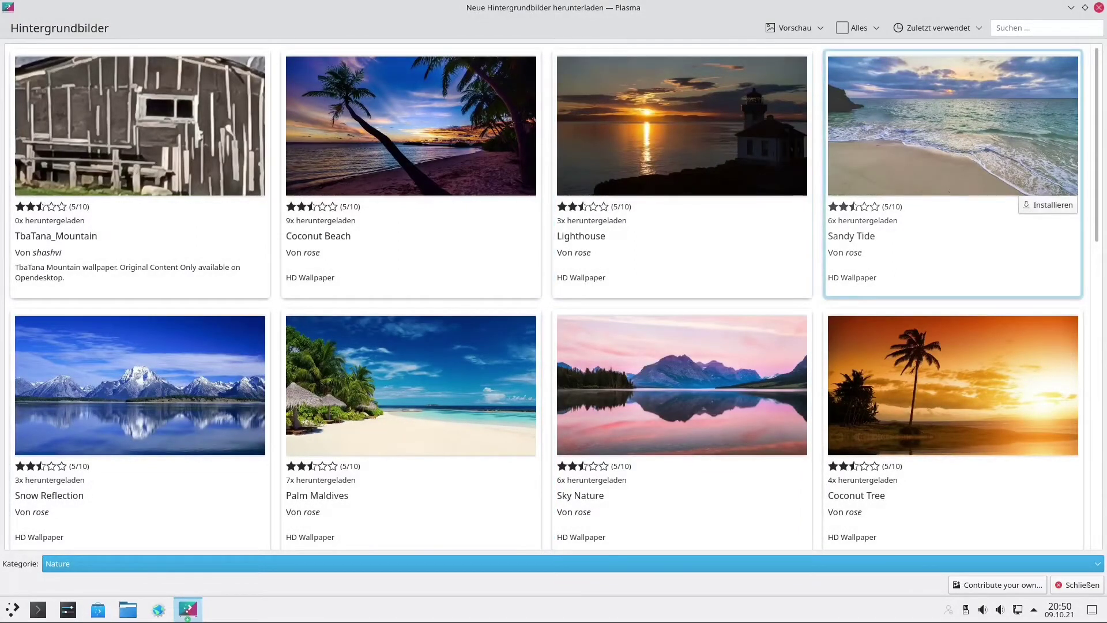
{"action": "scroll", "coordinate": [952, 259], "scroll_direction": "down", "scroll_amount": 4}
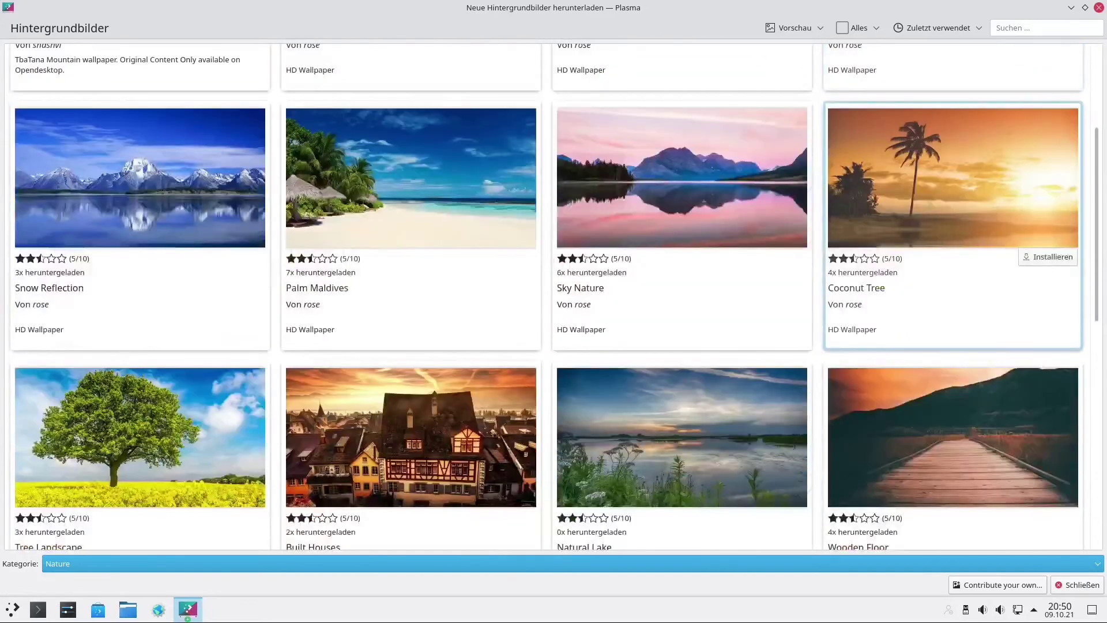
{"action": "scroll", "coordinate": [951, 260], "scroll_direction": "down", "scroll_amount": 3}
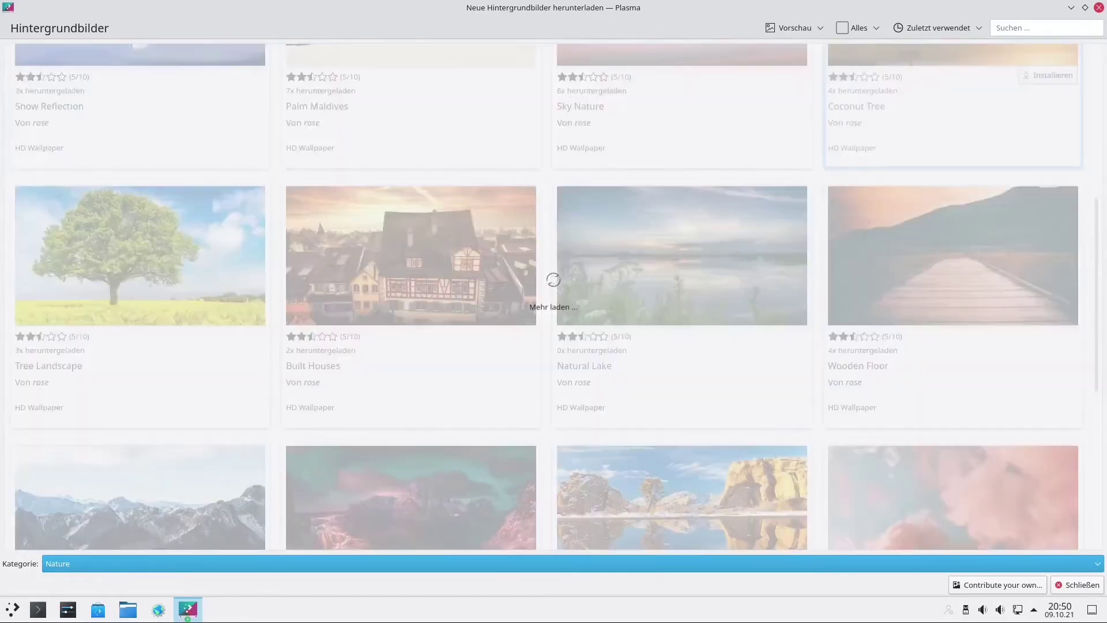
{"action": "scroll", "coordinate": [554, 280], "scroll_direction": "down", "scroll_amount": 1}
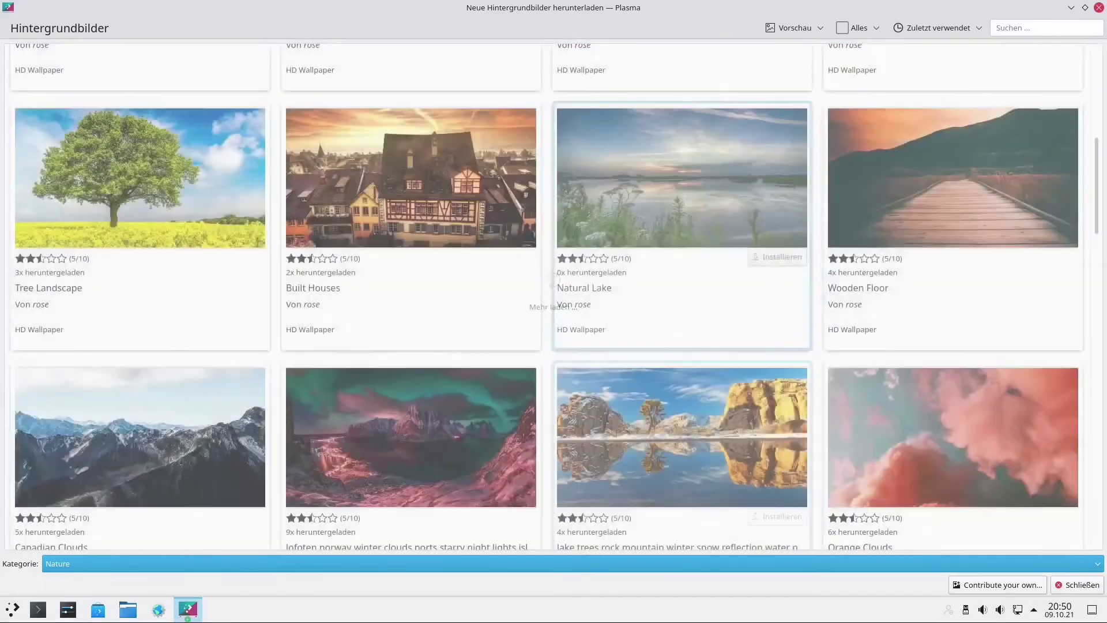
{"action": "scroll", "coordinate": [952, 404], "scroll_direction": "down", "scroll_amount": 1}
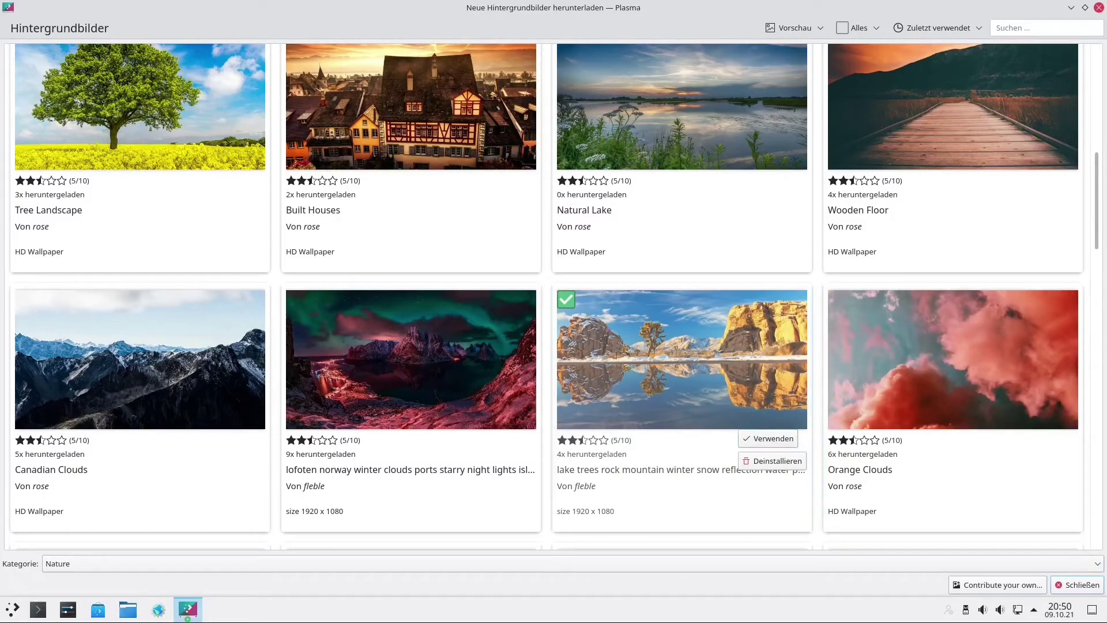
{"action": "left_click", "coordinate": [1078, 585]}
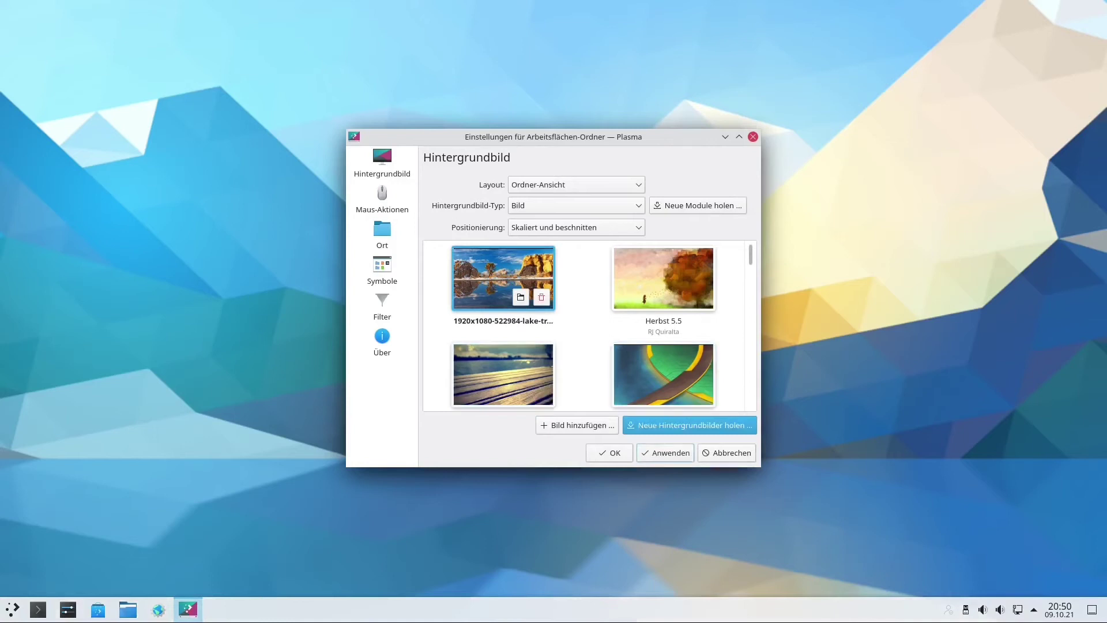
Apply the downloaded snowy rock-and-lake reflection image as the Plasma wallpaper and close the settings.
{"action": "left_click", "coordinate": [666, 452]}
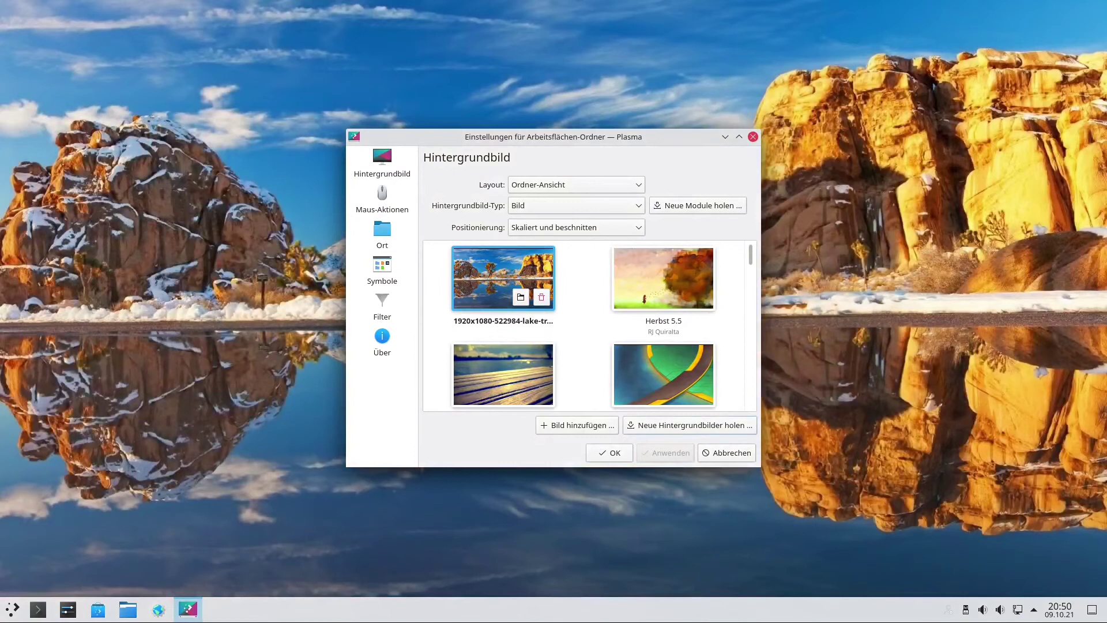
{"action": "key", "text": "Return"}
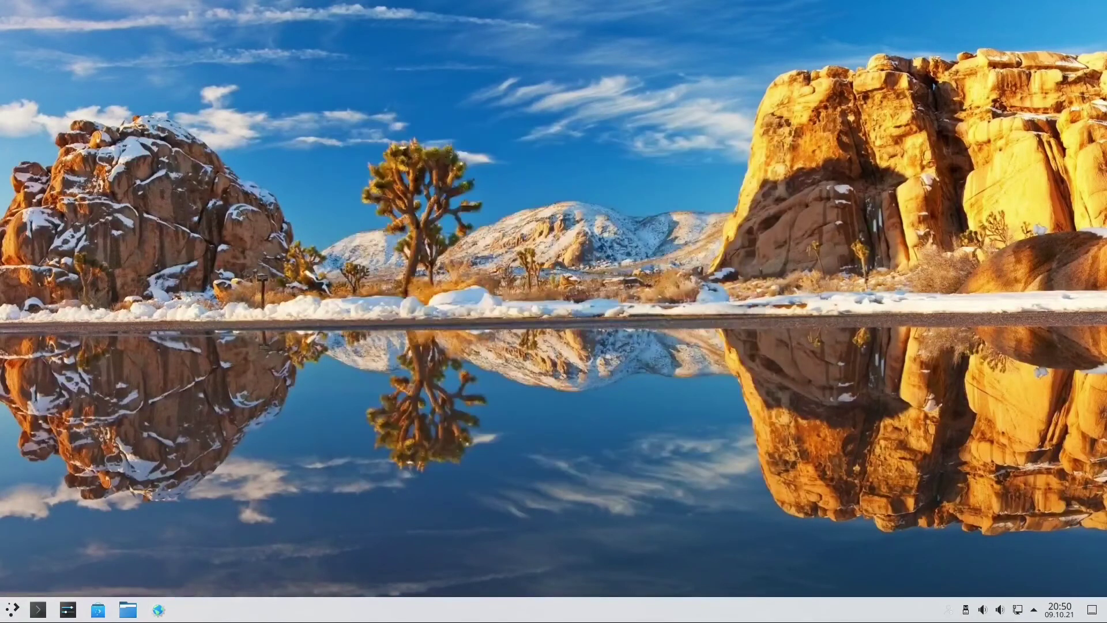